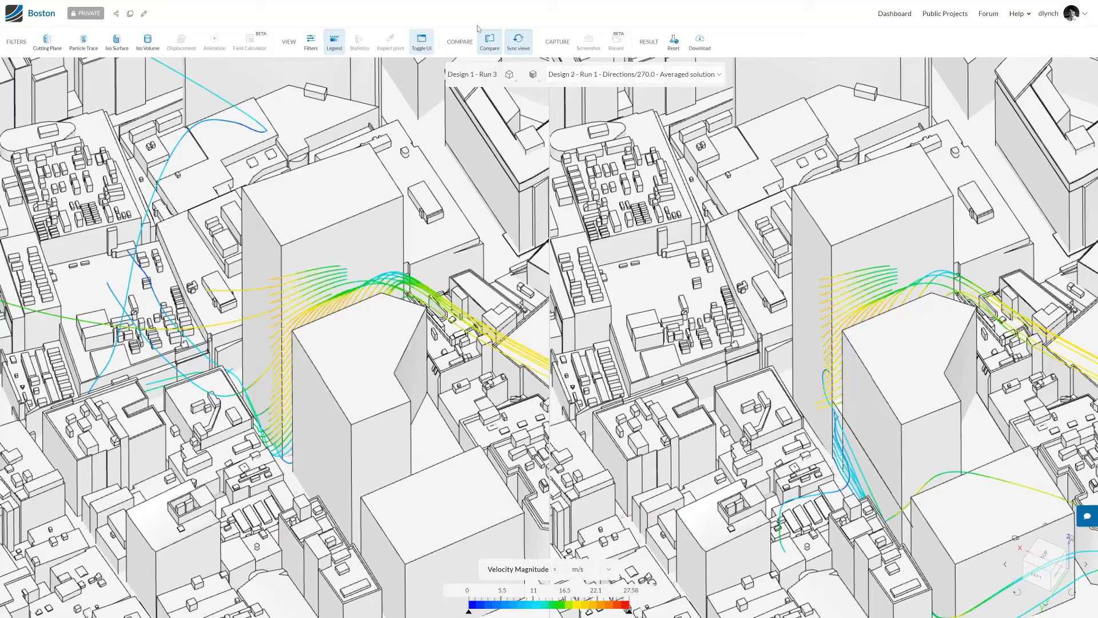
Step: Open the statistical surface solution of Design 1 Run 3 and compare it with Design 2 Run 1
click(488, 41)
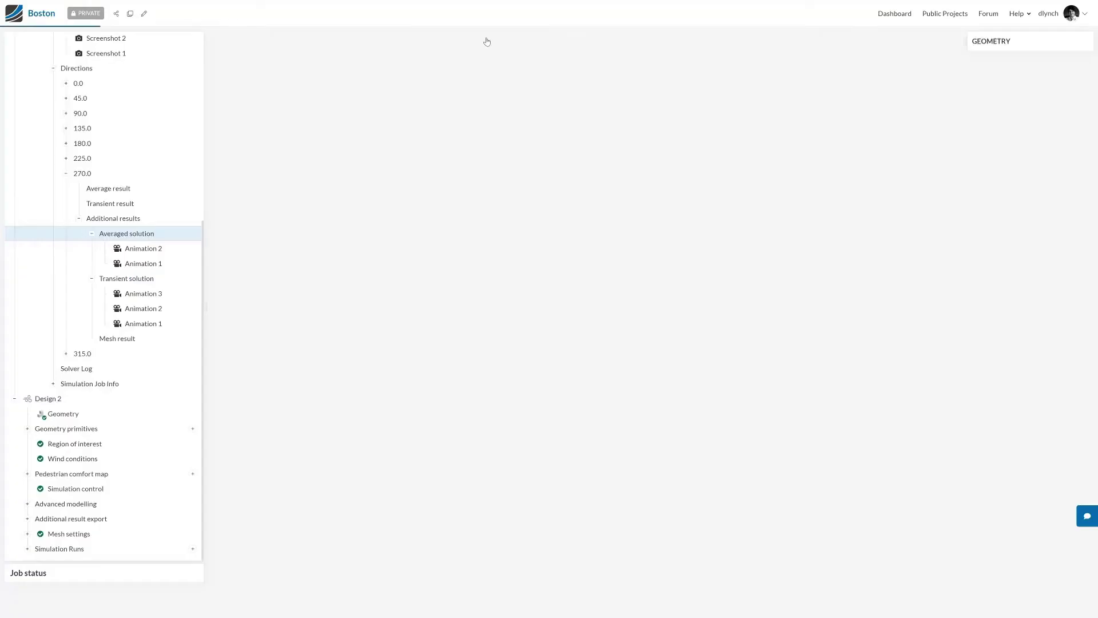
scroll(126, 333, up, 5)
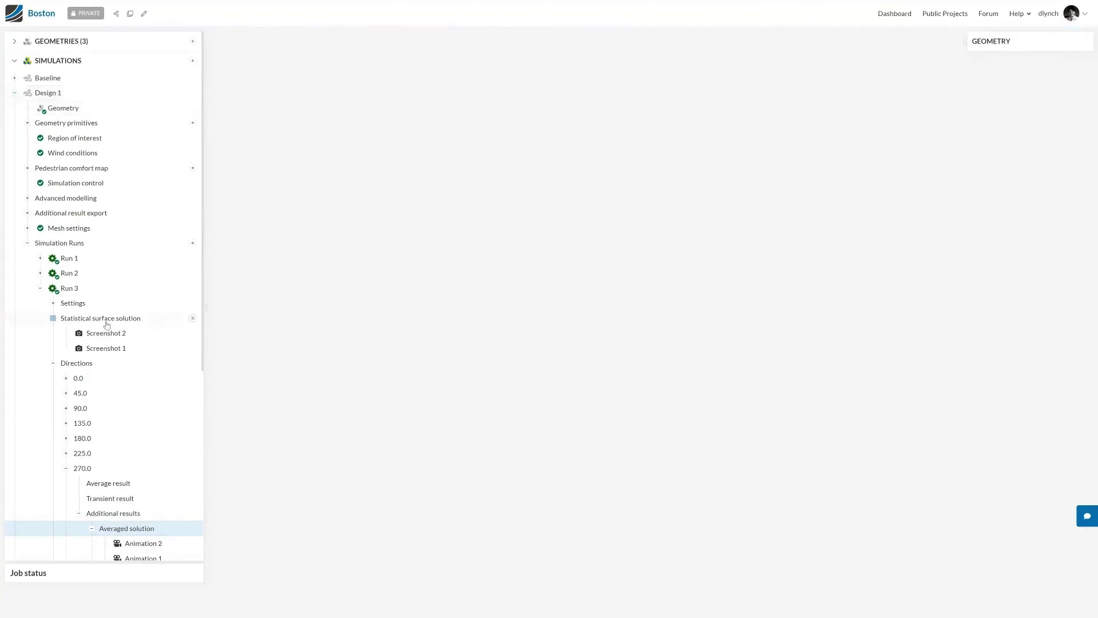
click(106, 323)
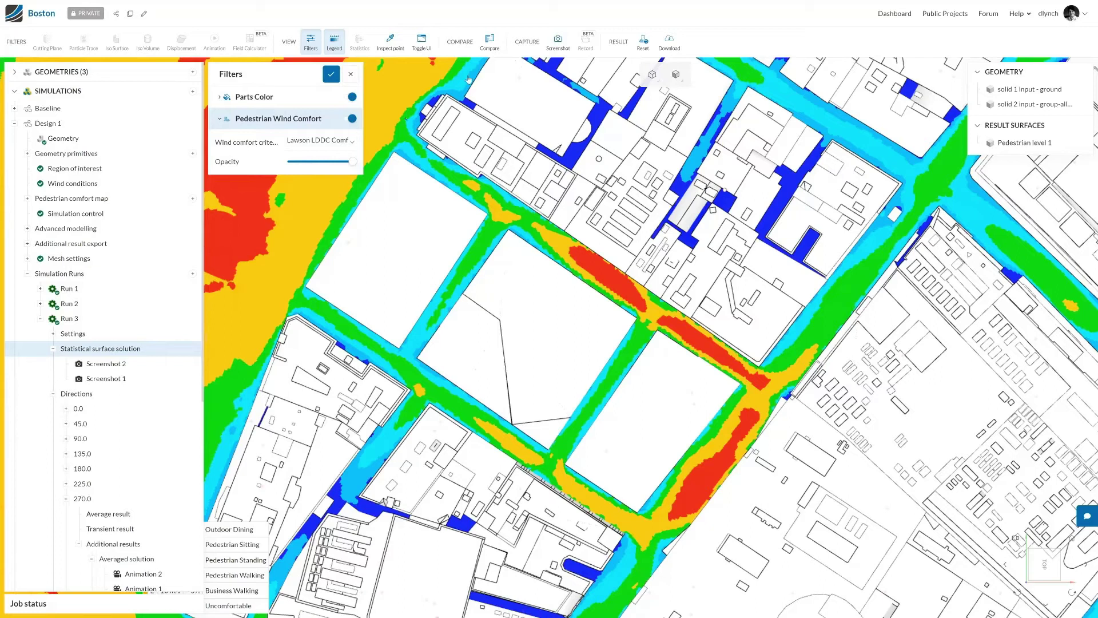
click(490, 42)
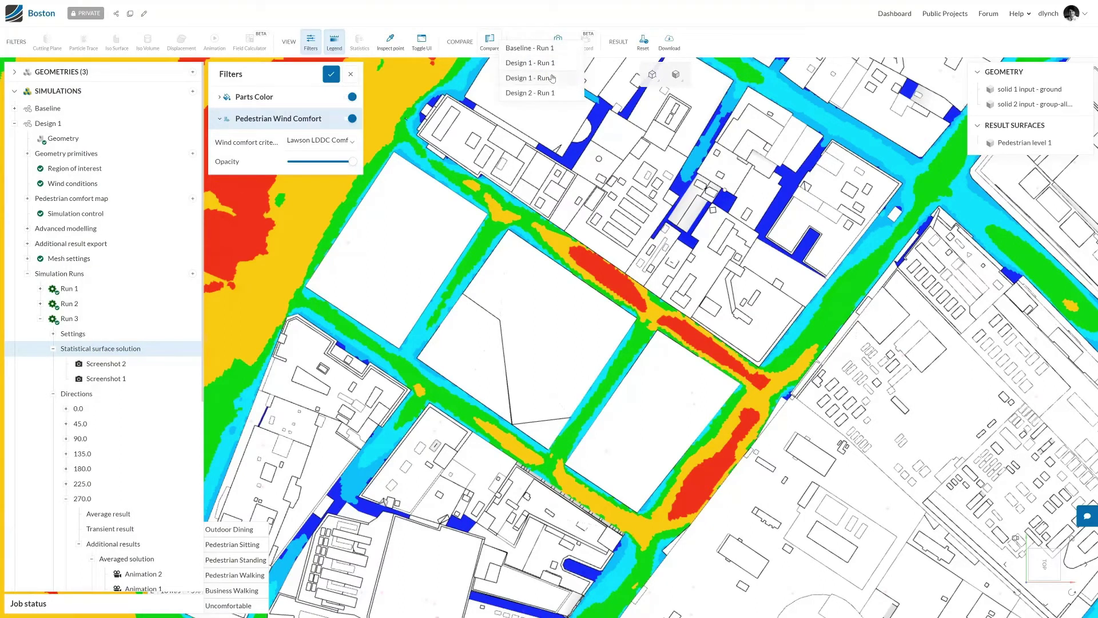
click(532, 96)
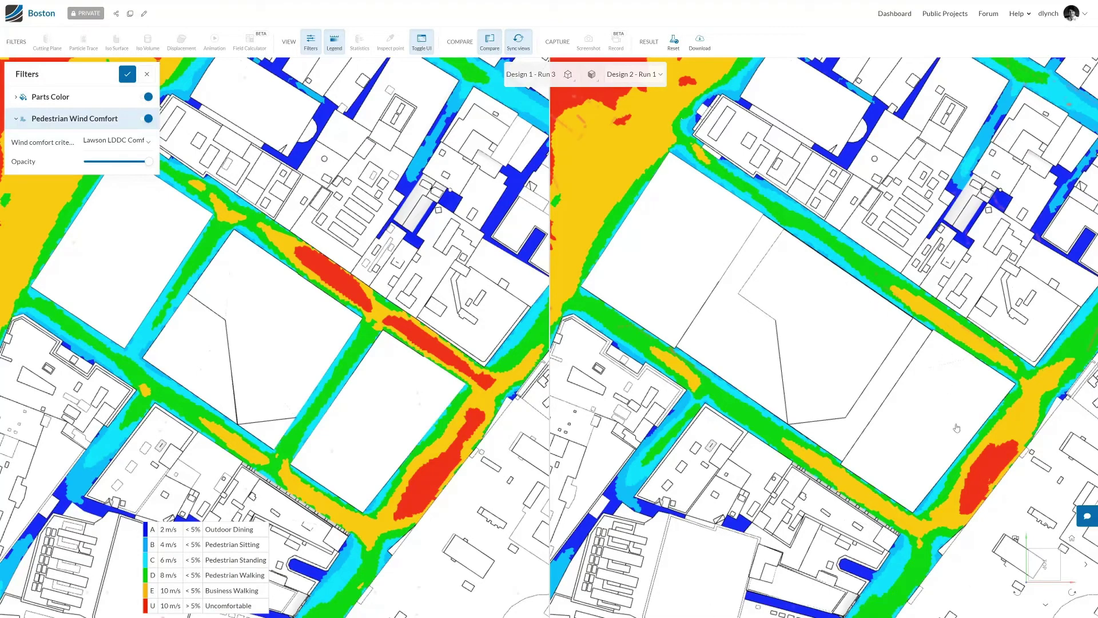
Step: Examine the pedestrian wind comfort map around the buildings and surrounding streets side by side for both designs
drag(807, 410, 808, 389)
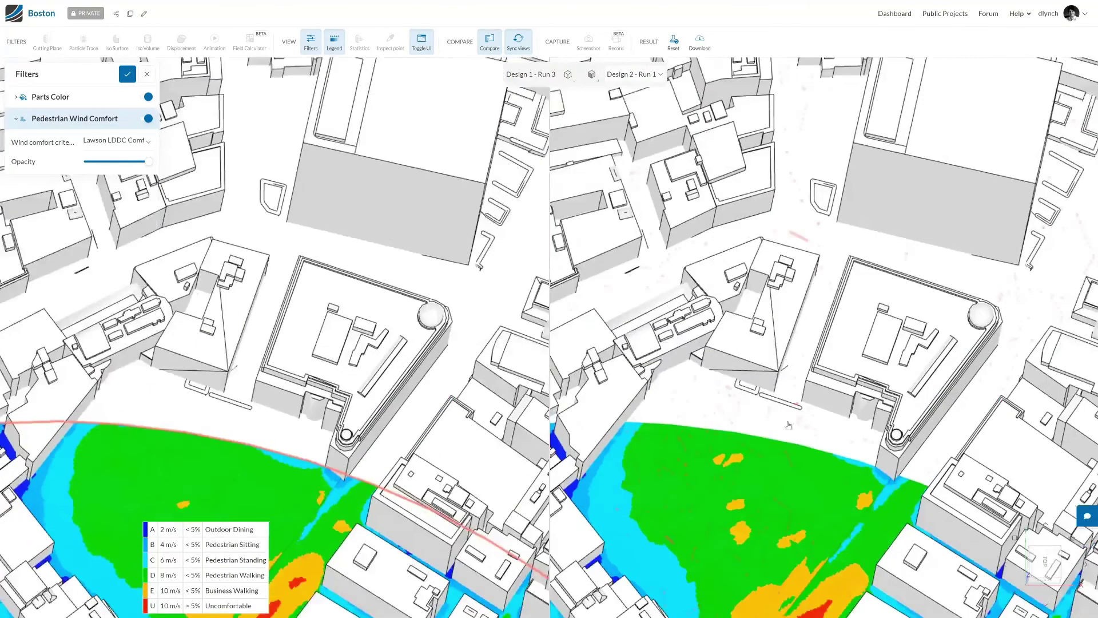
scroll(817, 437, up, 10)
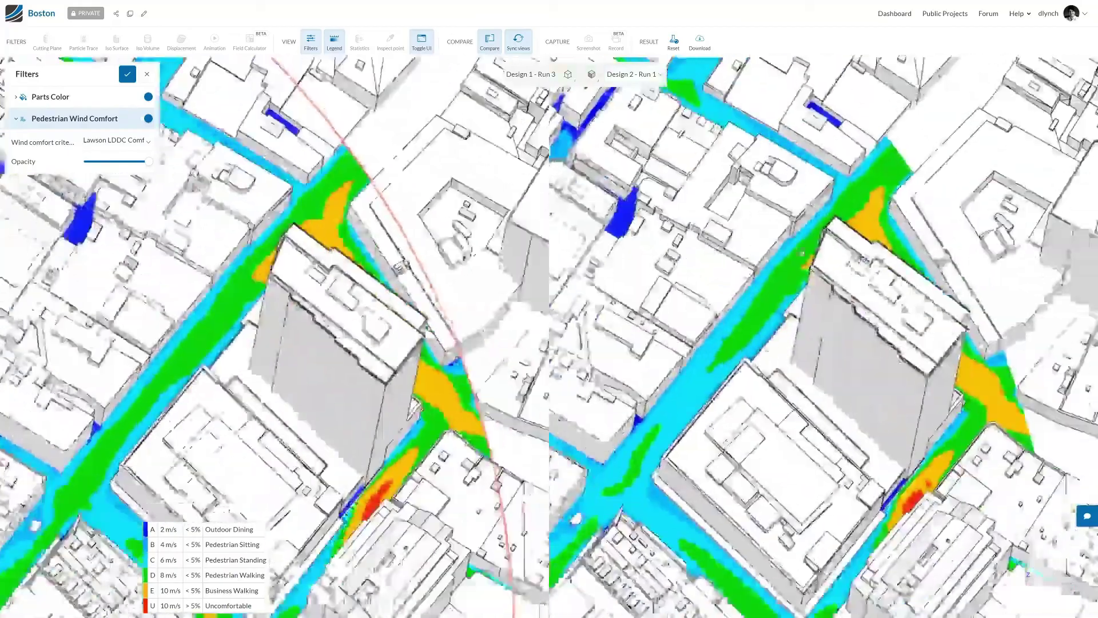
scroll(808, 435, down, 8)
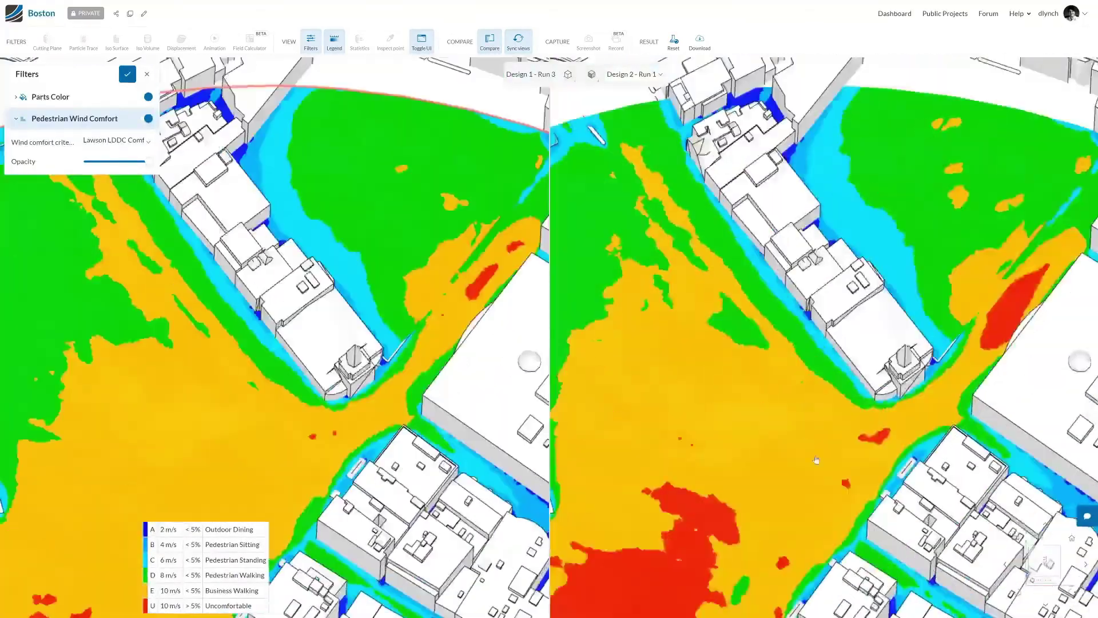
right_drag(816, 458, 794, 286)
right_drag(795, 436, 821, 283)
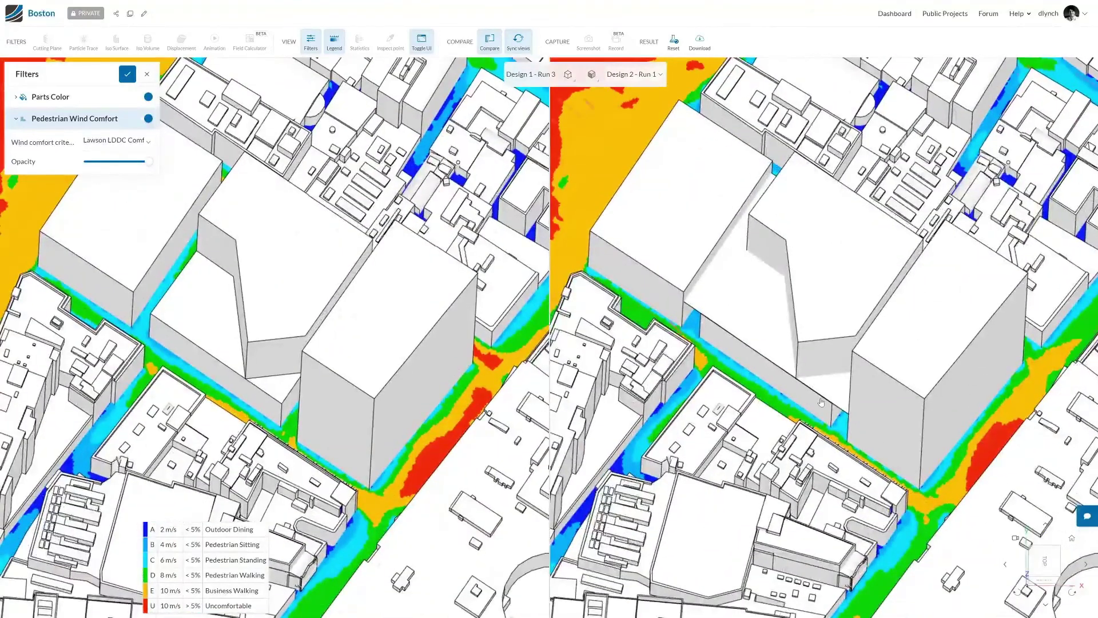
right_drag(750, 136, 818, 402)
right_drag(822, 470, 709, 242)
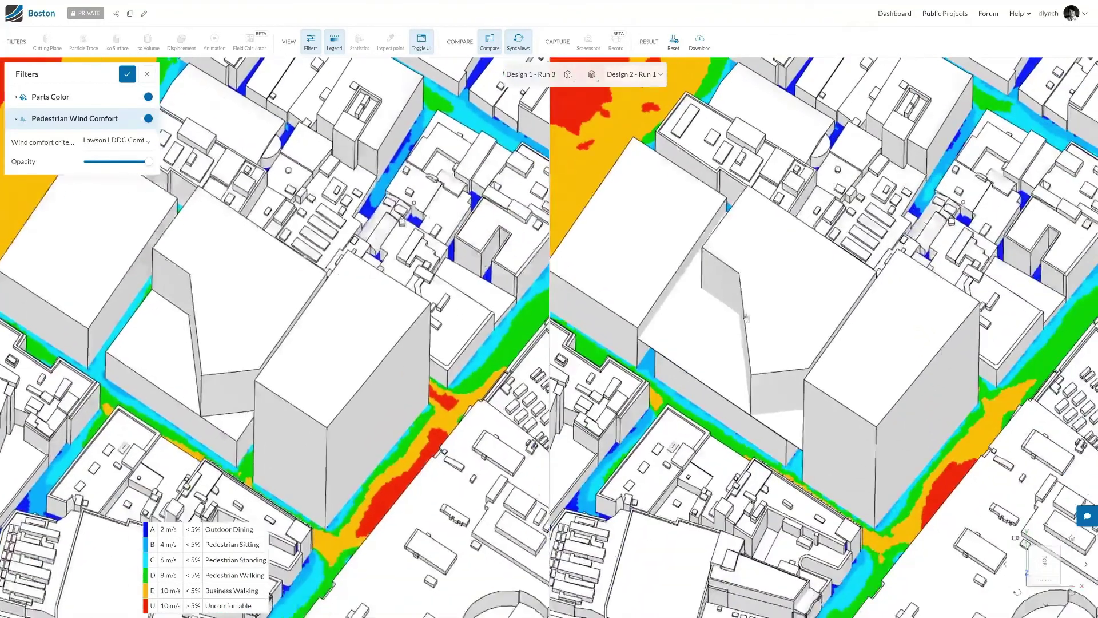
right_drag(760, 361, 792, 373)
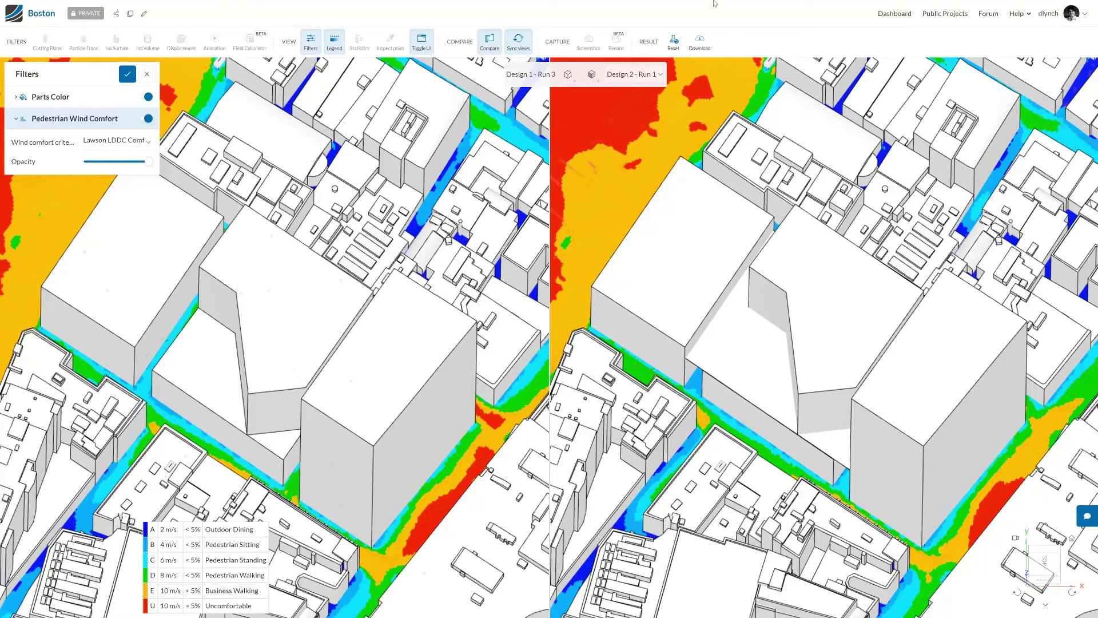
Step: Close the design comparison and create a new Pedestrian Wind Comfort simulation
click(493, 69)
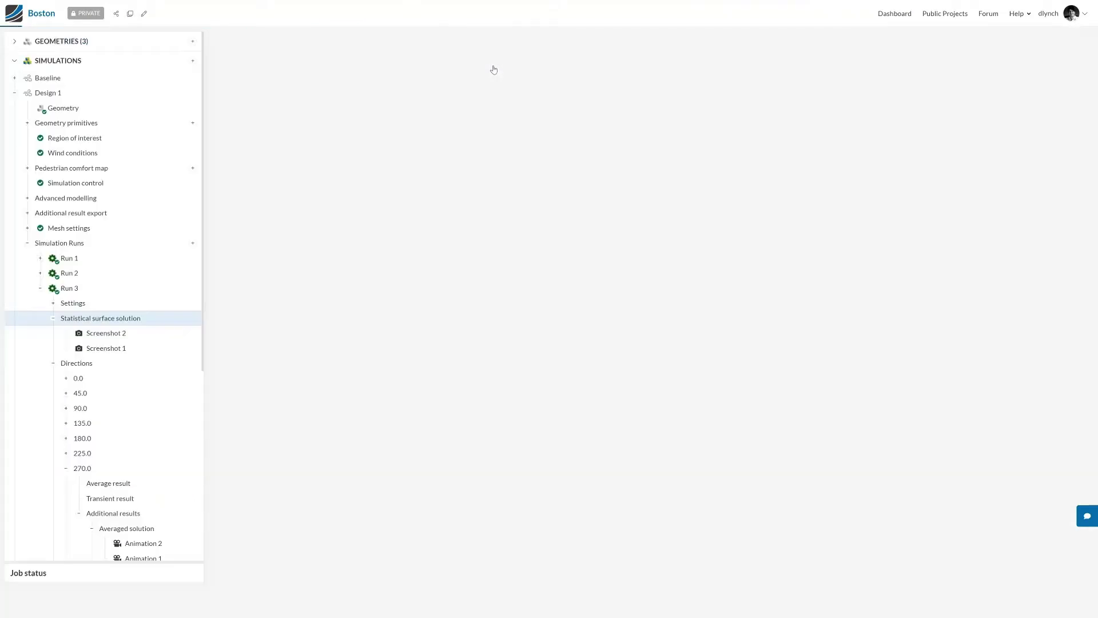
click(14, 93)
click(15, 107)
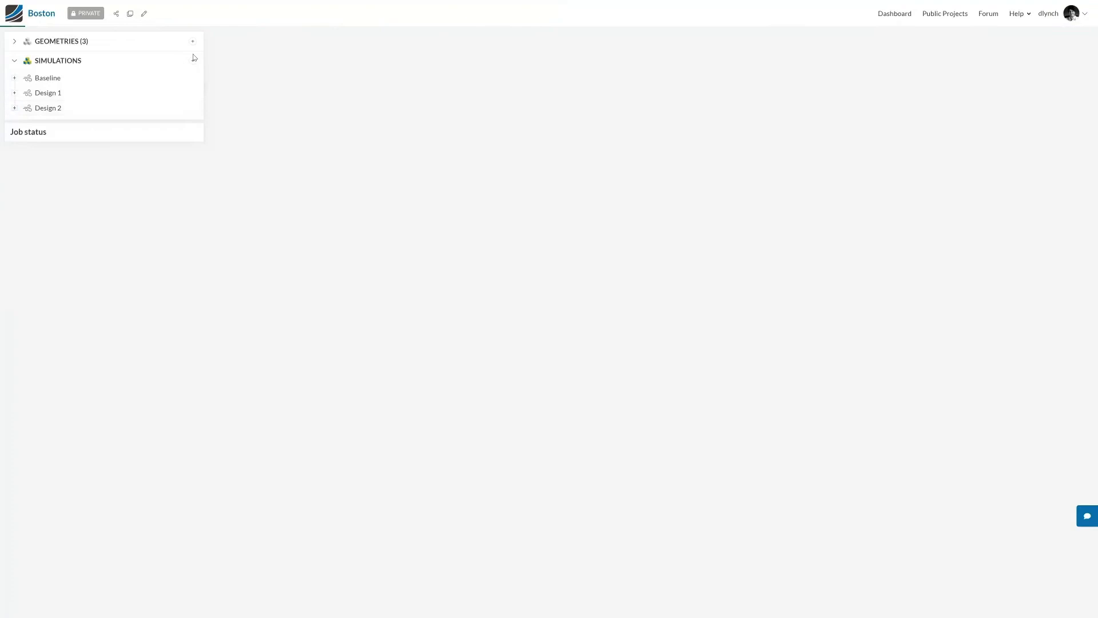
click(193, 60)
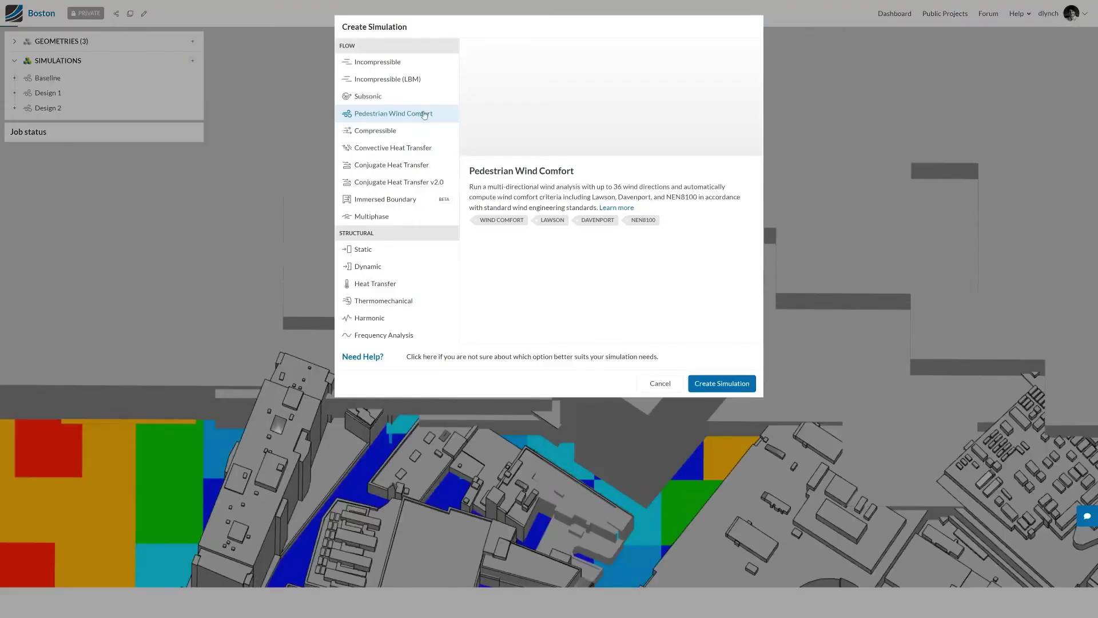
click(716, 384)
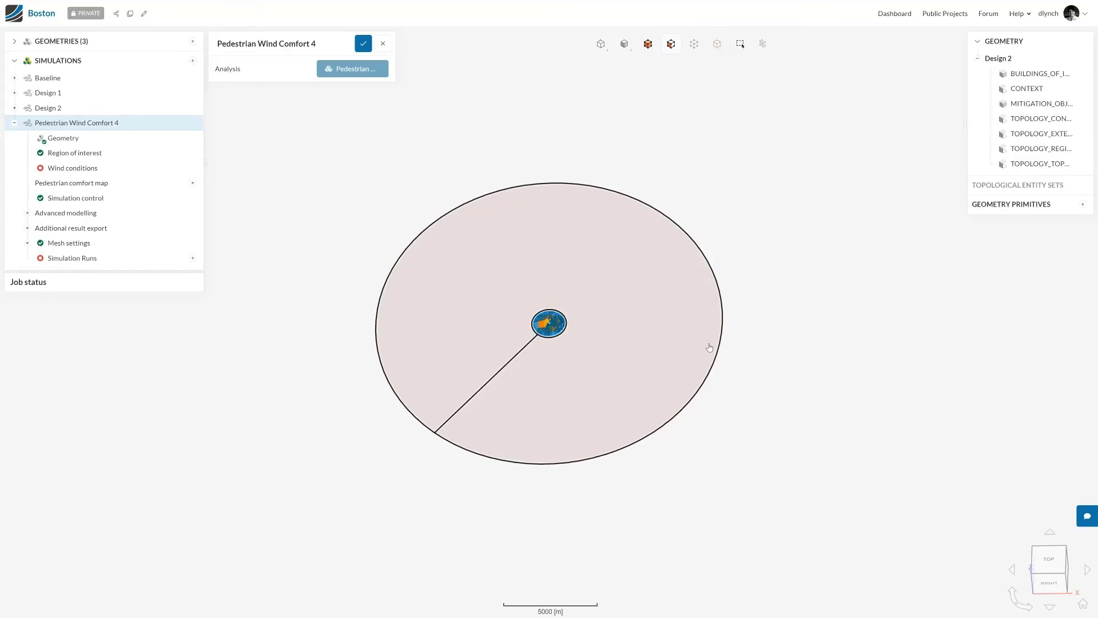
Step: Assign the Design1 geometry as the simulation domain of the new wind comfort simulation
click(624, 292)
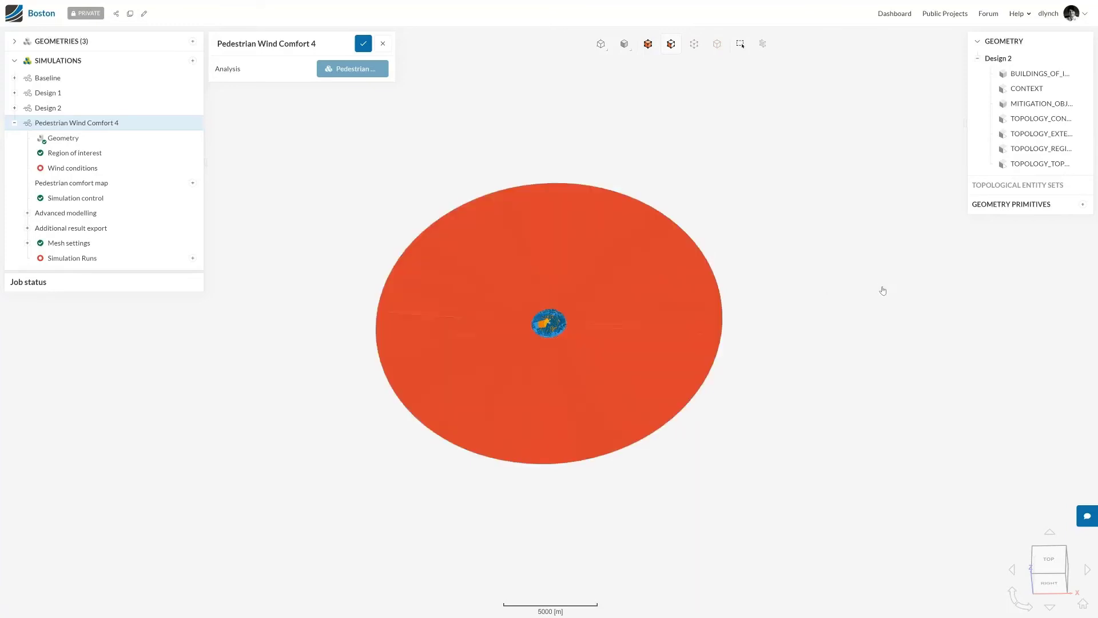
click(103, 144)
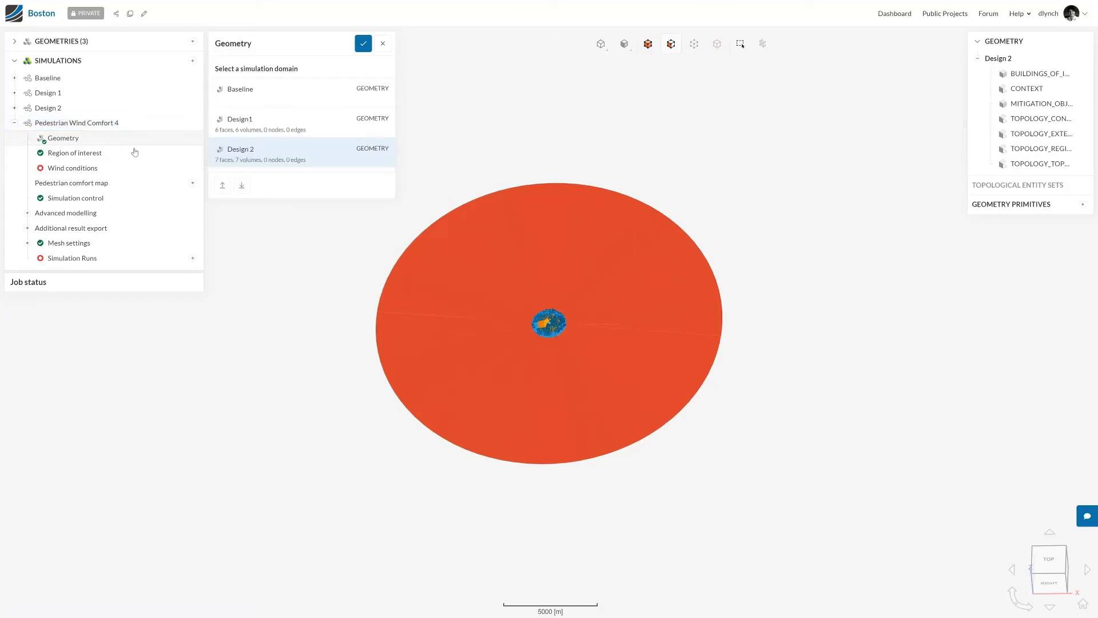
click(264, 126)
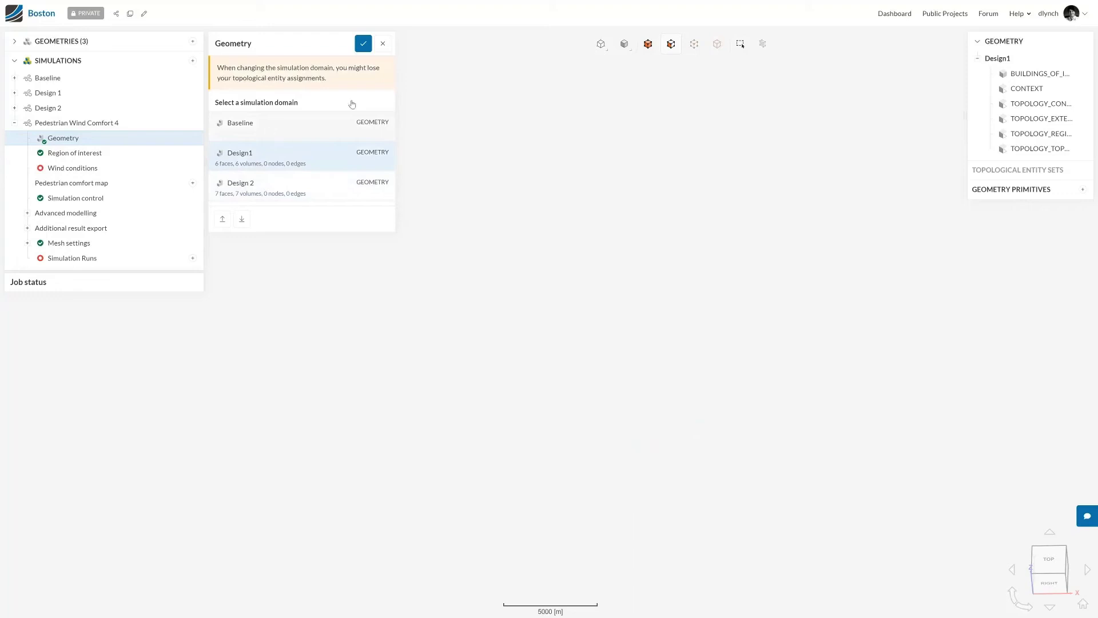
click(363, 44)
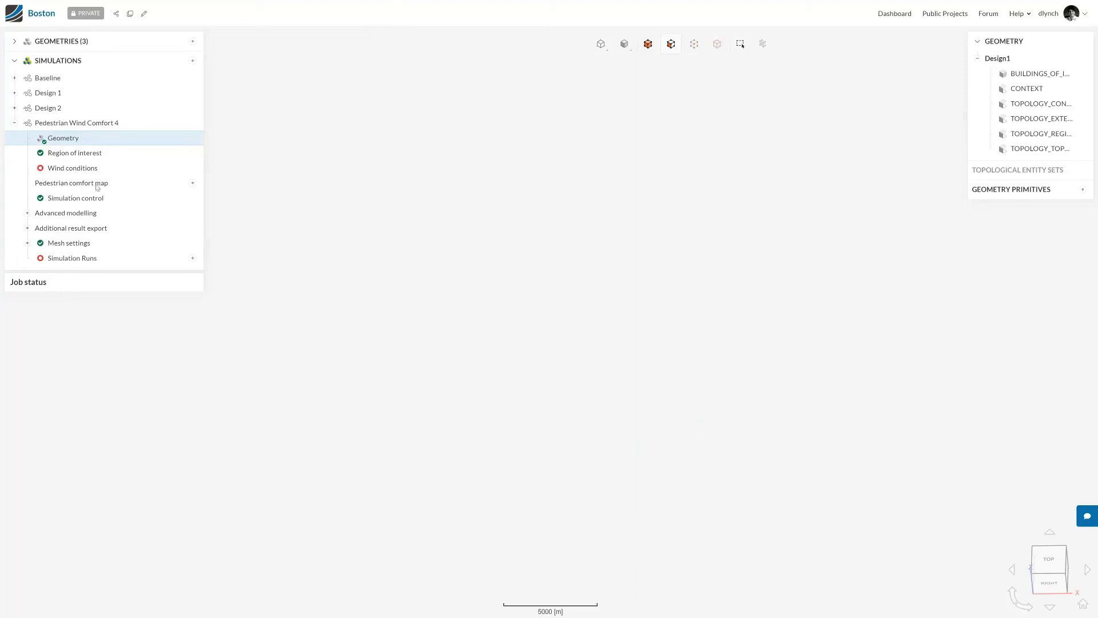
Step: Rename the new wind comfort simulation as "Design 1 - Demo"
click(262, 44)
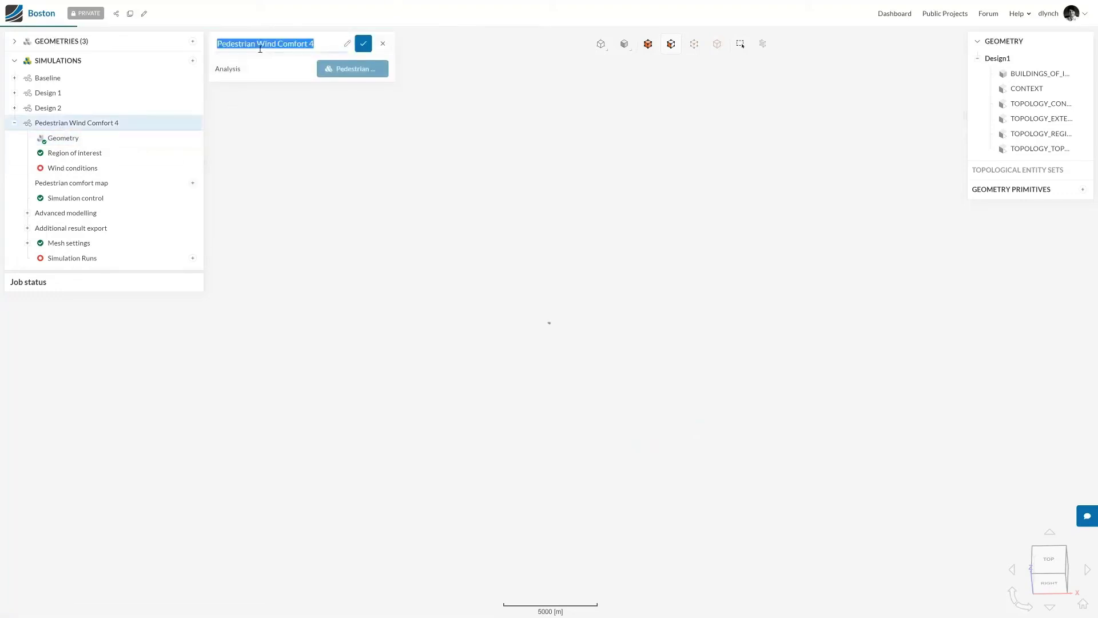
text(Design1)
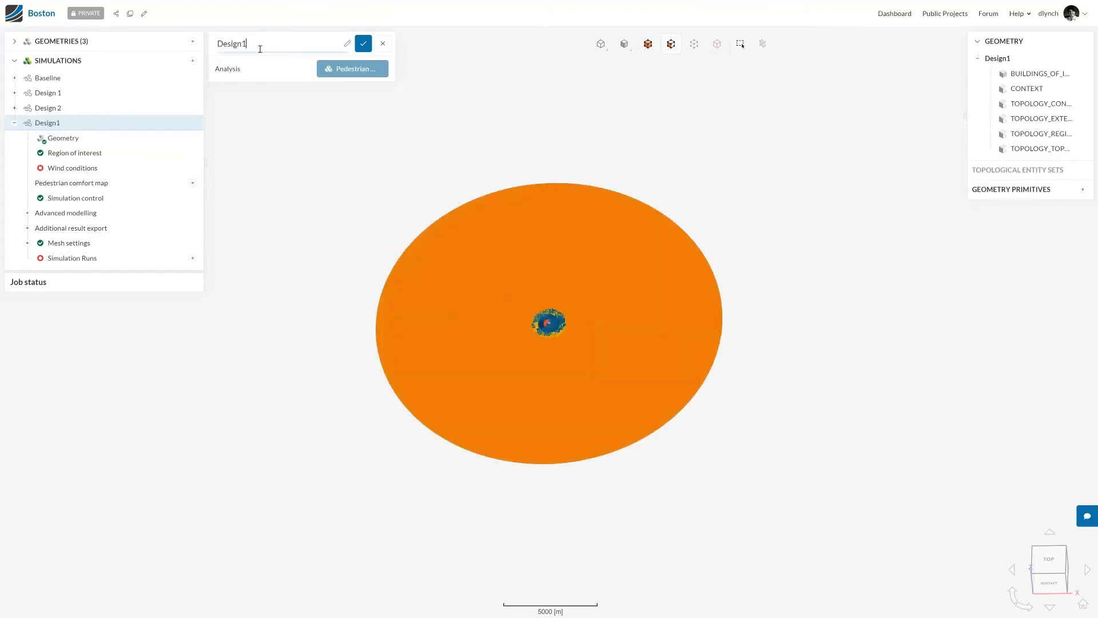
key(BackSpace)
text(1 Demo-)
click(363, 44)
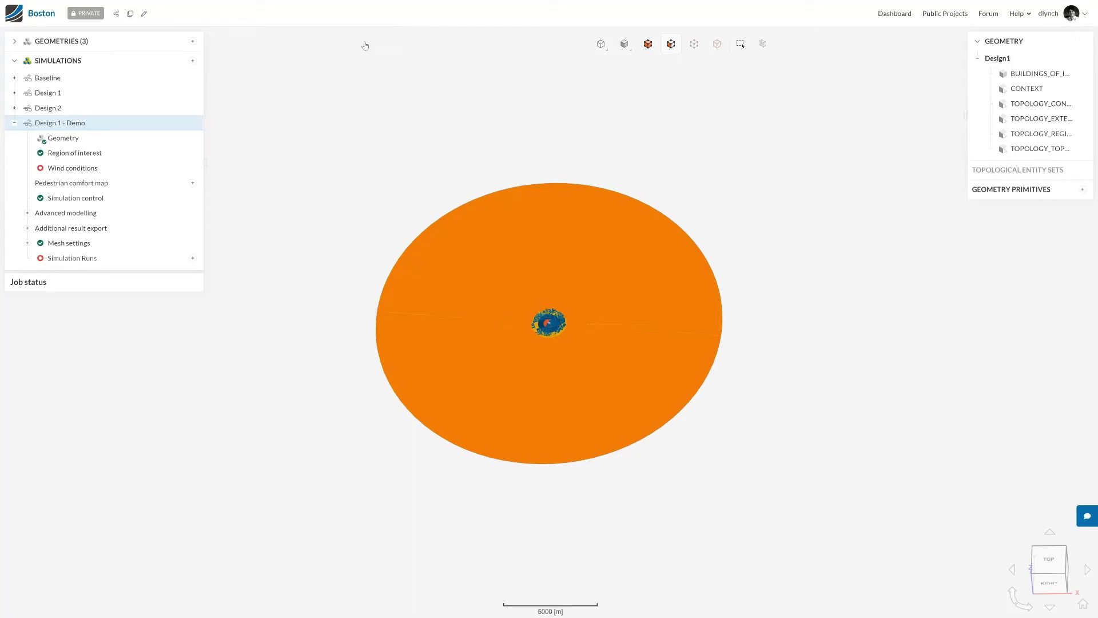
Step: Inspect the region of interest of Design 1 - Demo, including its disc radius and extent around the main buildings
click(114, 155)
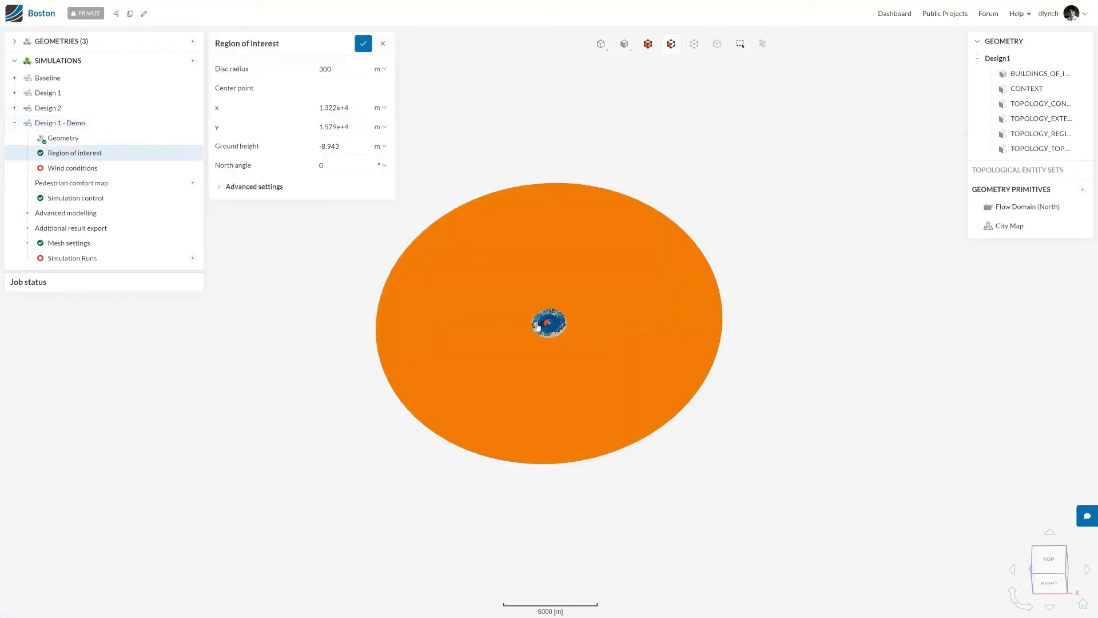
scroll(538, 325, up, 10)
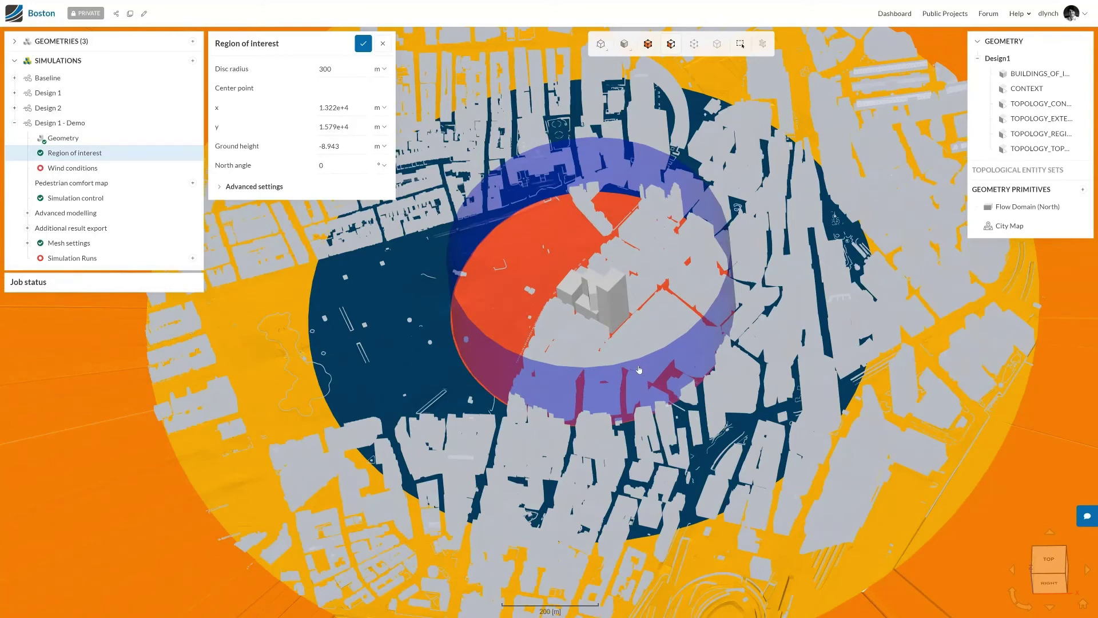
drag(615, 345, 618, 339)
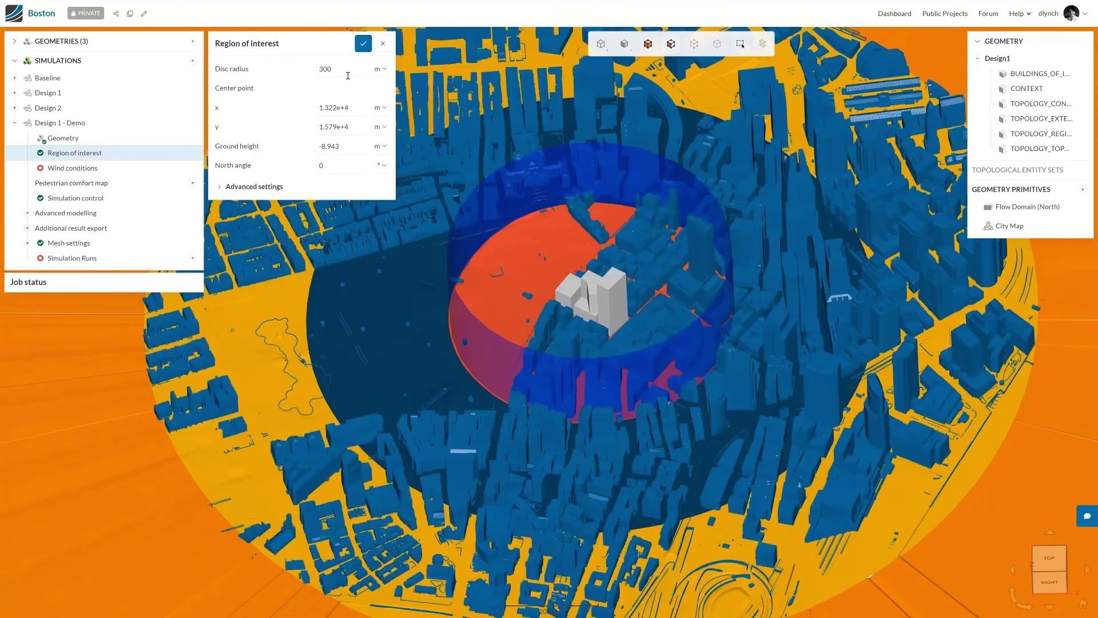
double_click(346, 71)
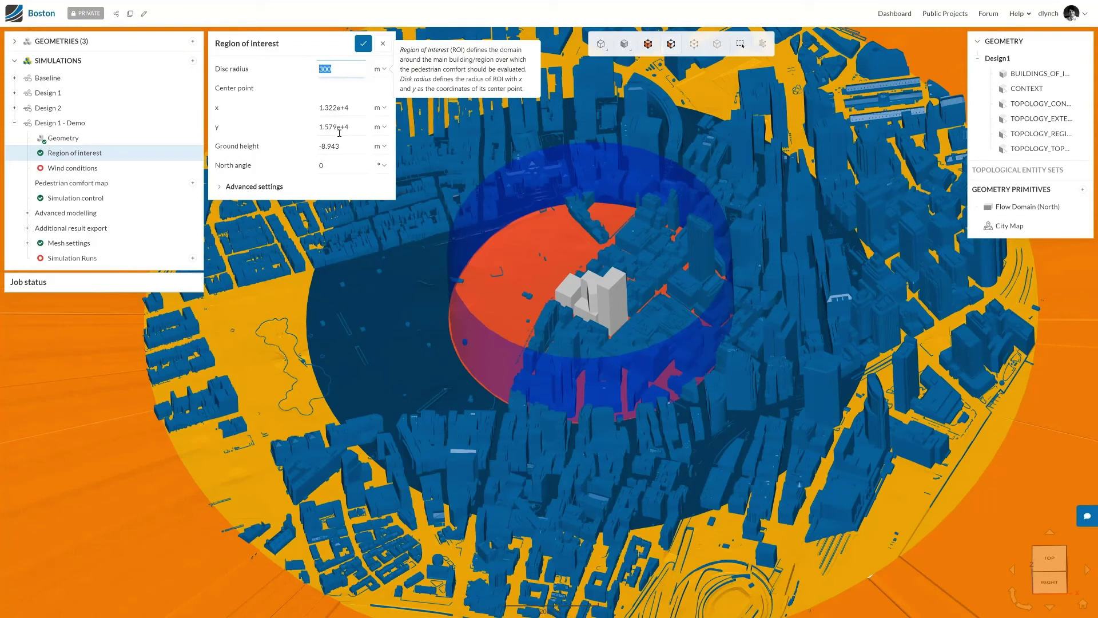
Step: Set the wind conditions location to Boston, MA, USA and automatically import its wind data
click(93, 172)
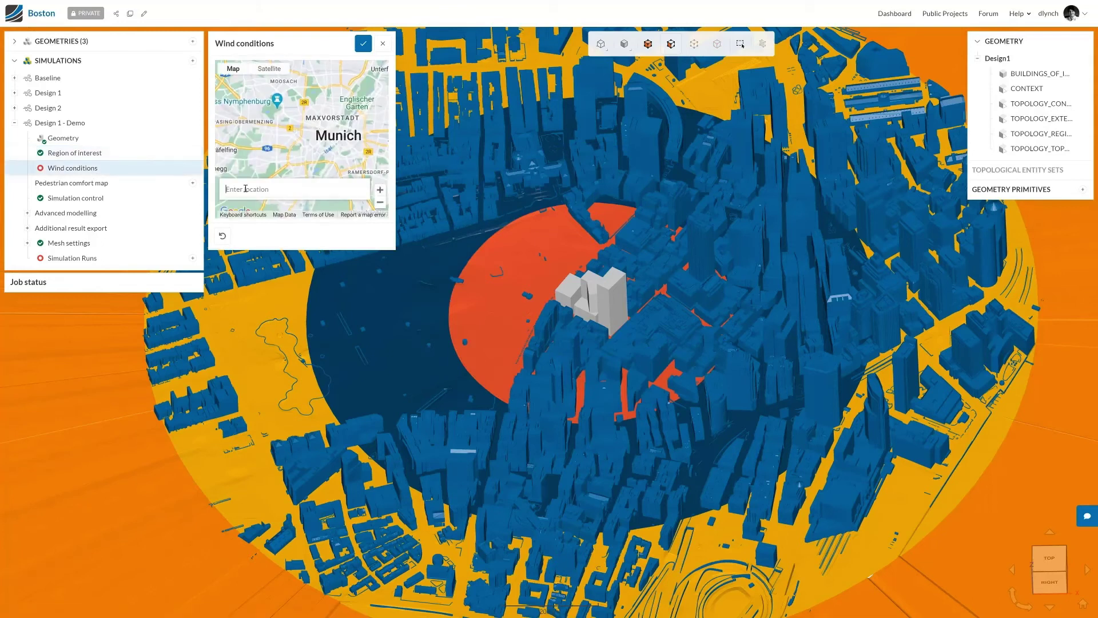
click(241, 188)
text(bos)
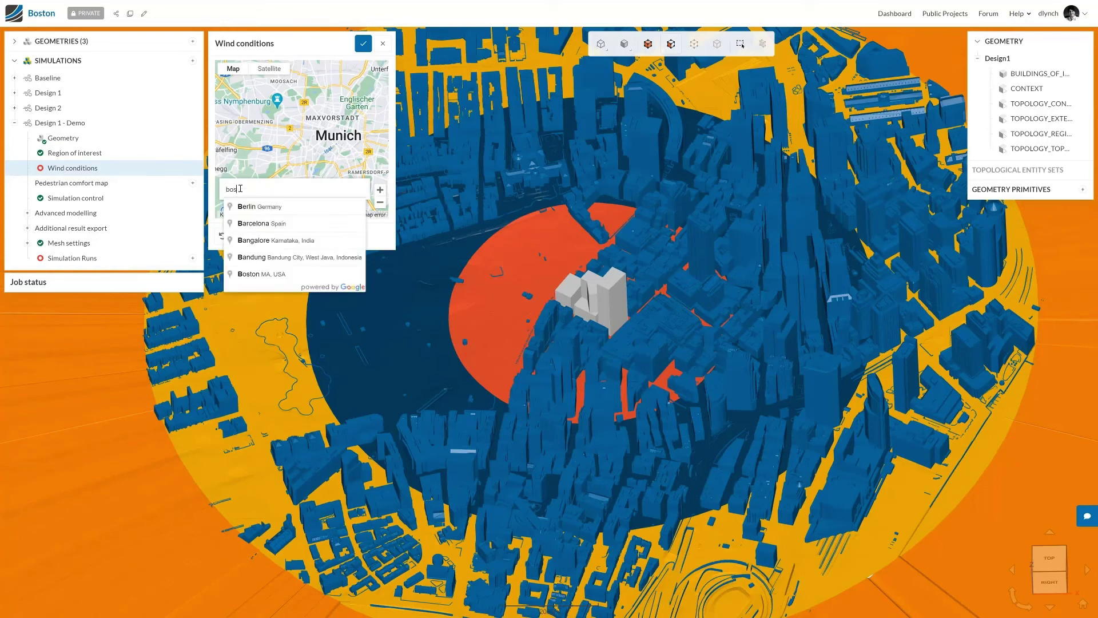
text(ton)
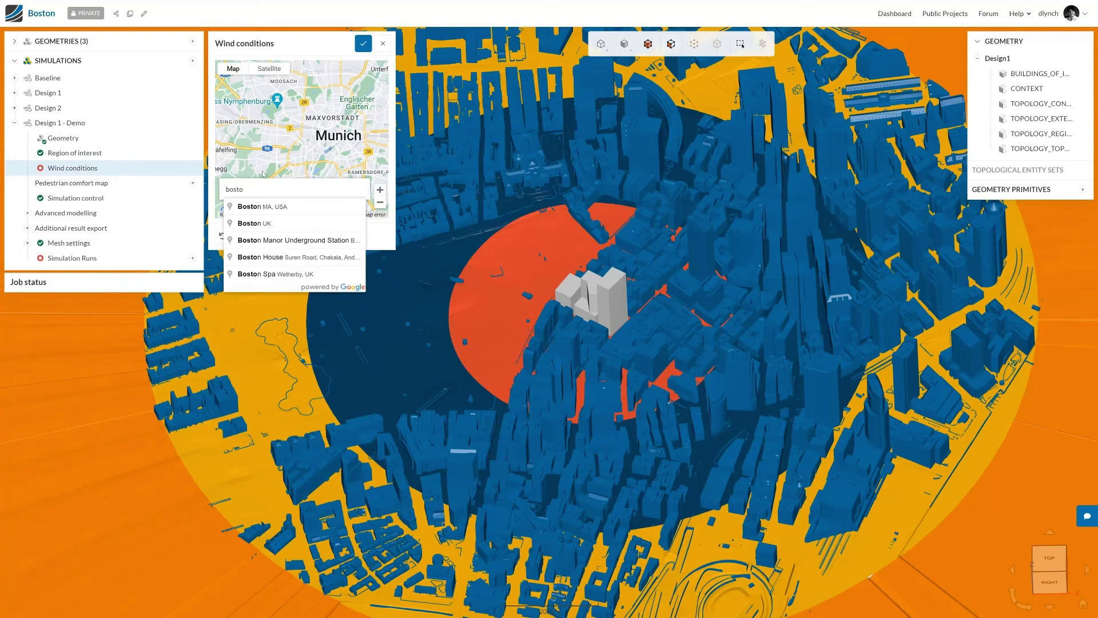
click(279, 206)
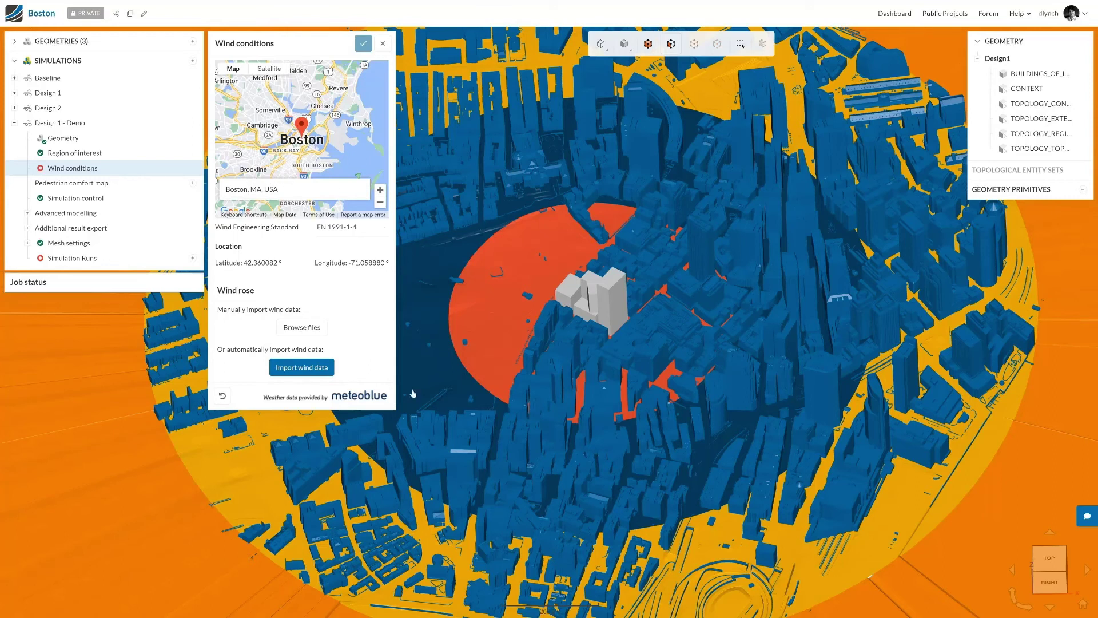
click(286, 367)
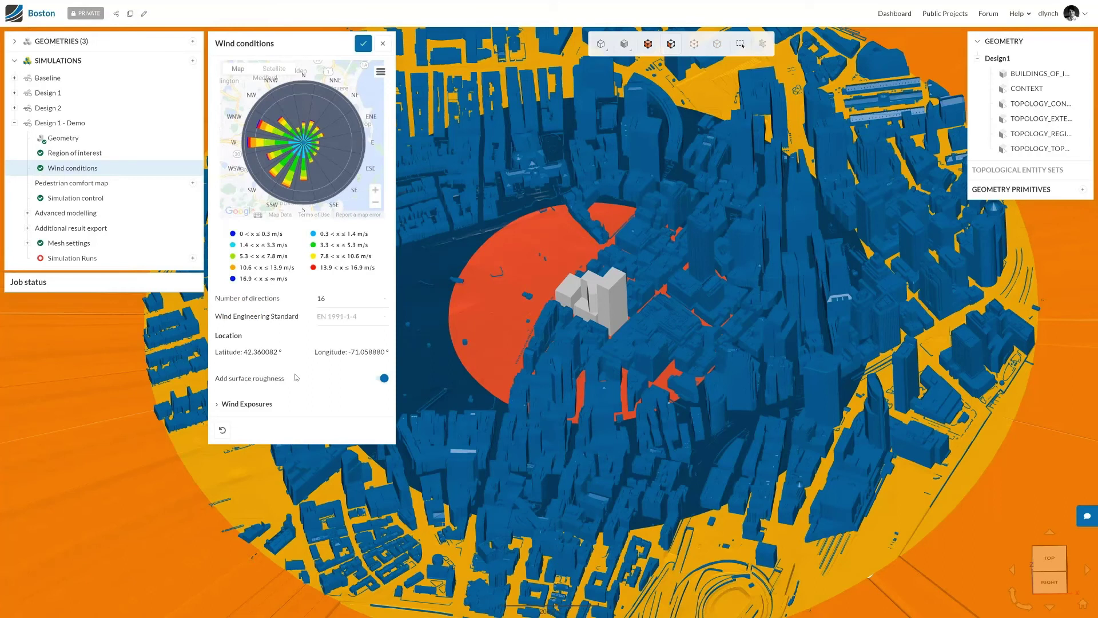
Step: Set the number of wind directions to 4 in the wind conditions
click(341, 304)
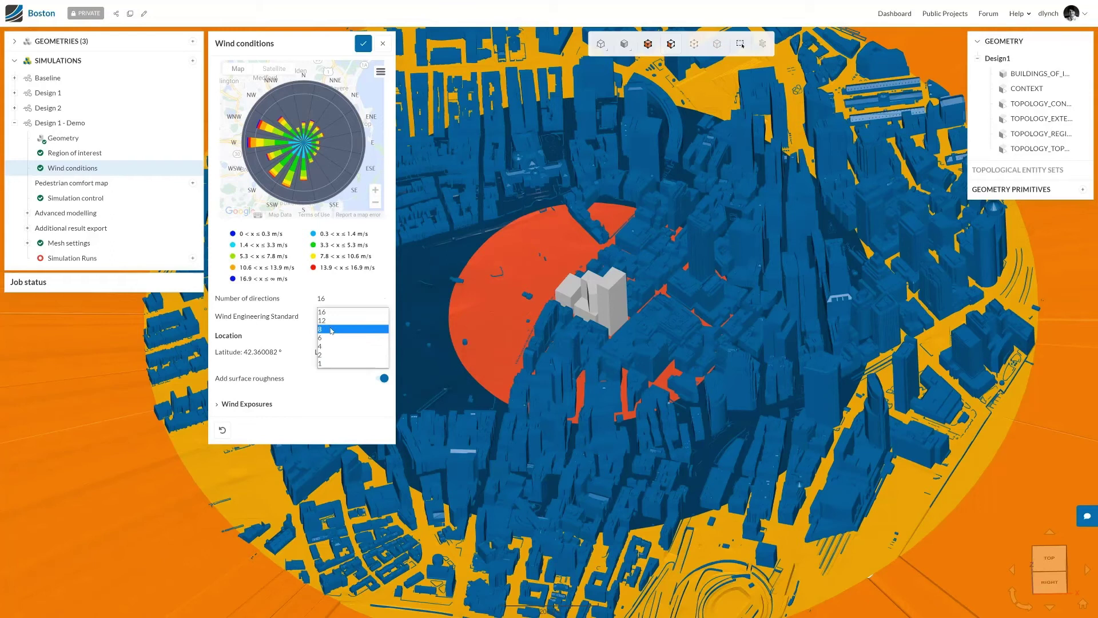
click(335, 346)
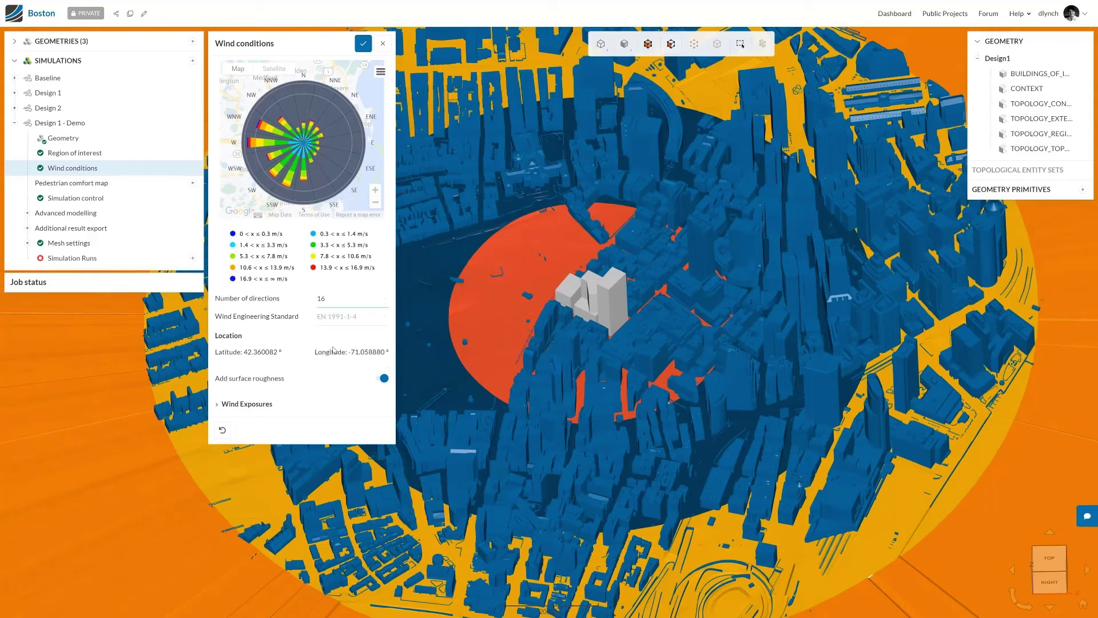
click(339, 302)
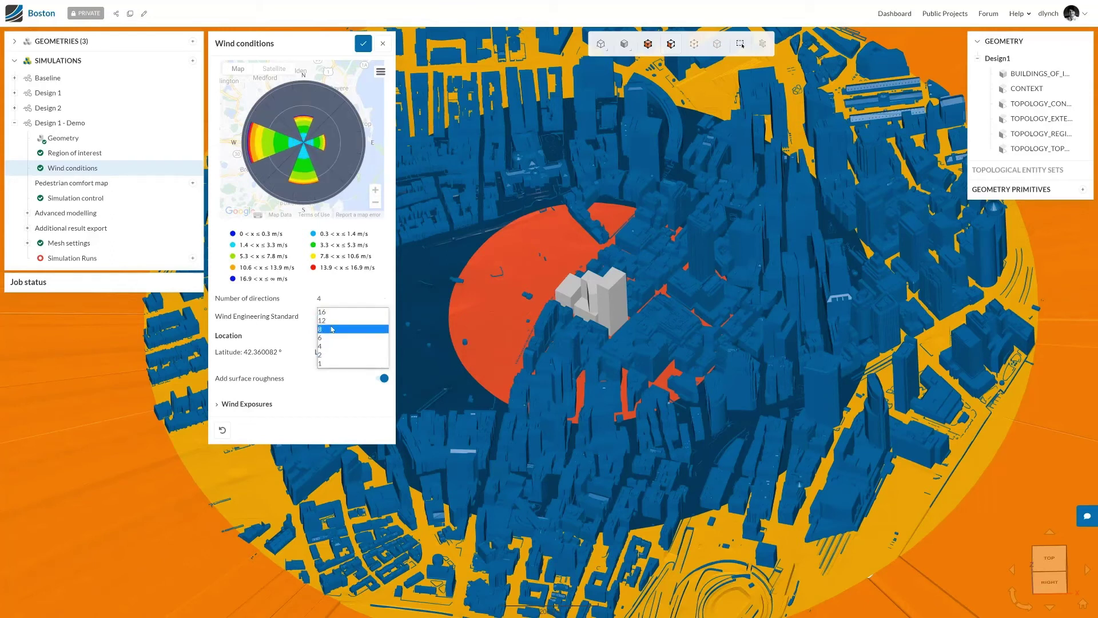
click(286, 328)
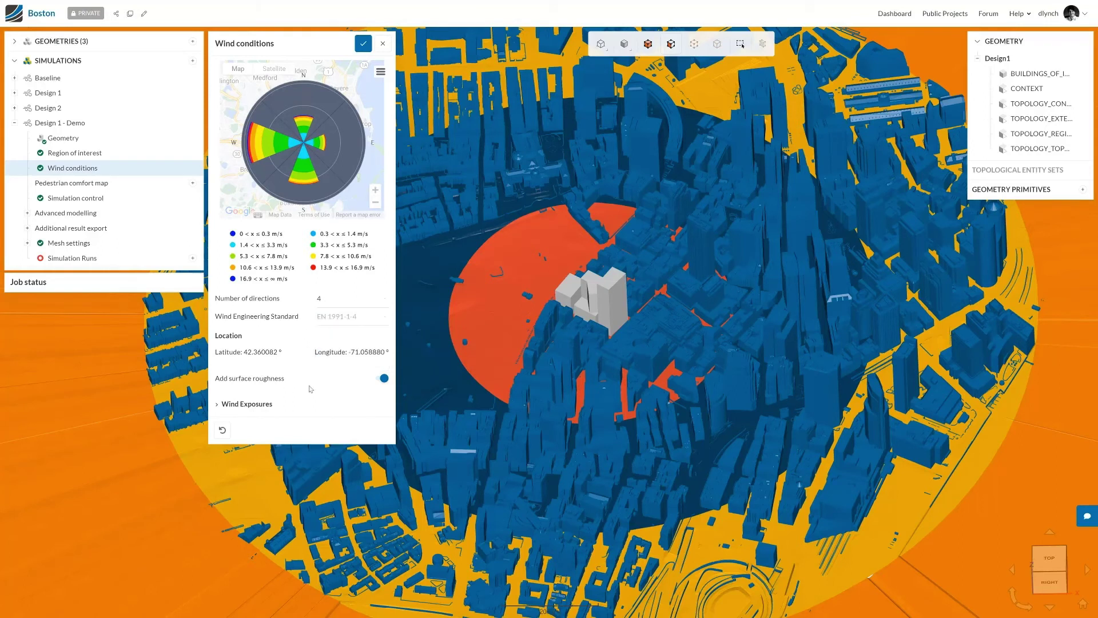
Step: Set the wind exposures to Urban area (IV) for north and Coastal area (0) for east, and save the wind conditions
click(250, 405)
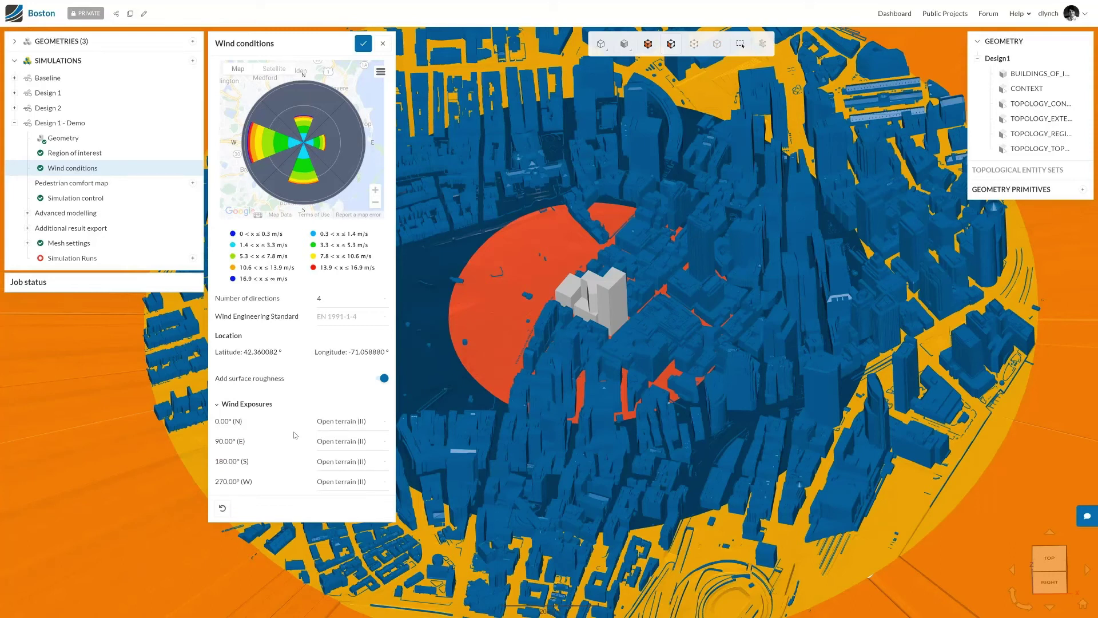
click(329, 421)
click(336, 436)
click(342, 445)
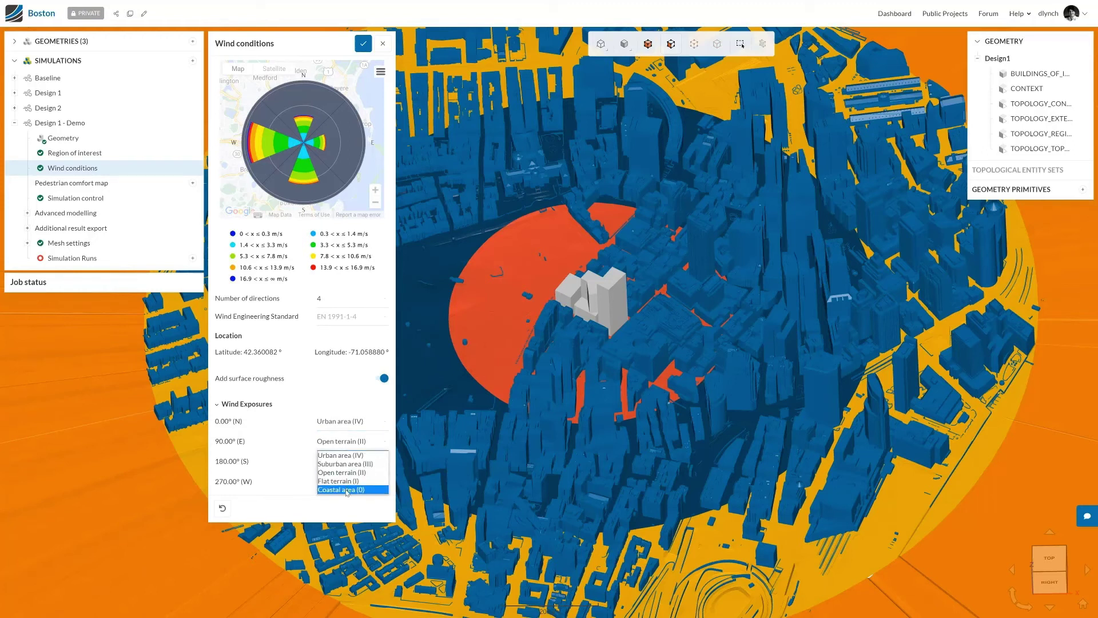
click(346, 490)
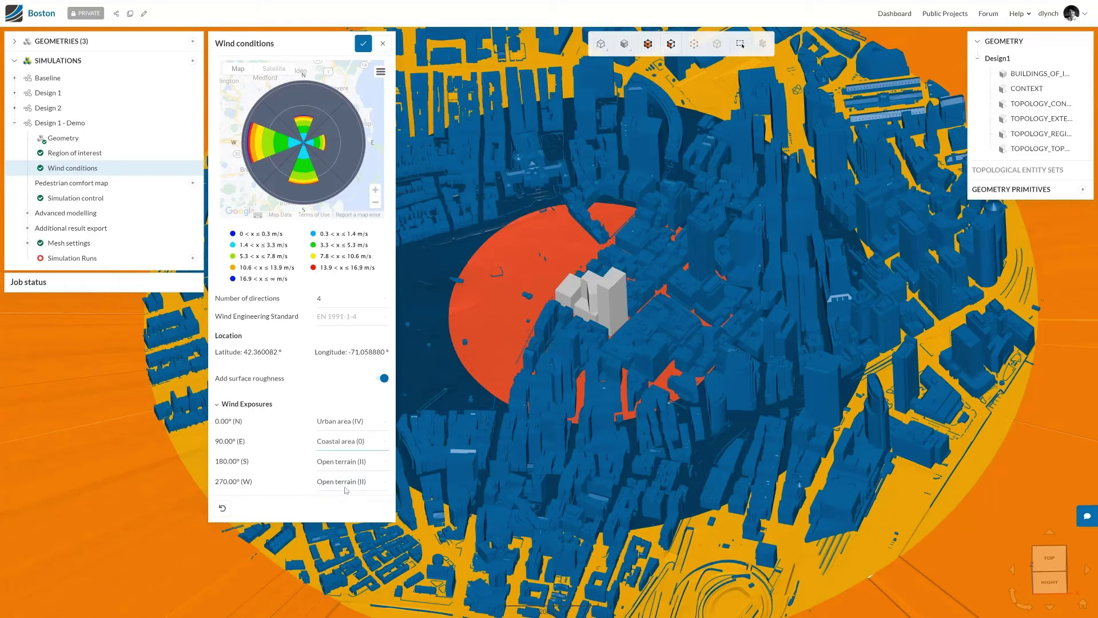
click(363, 44)
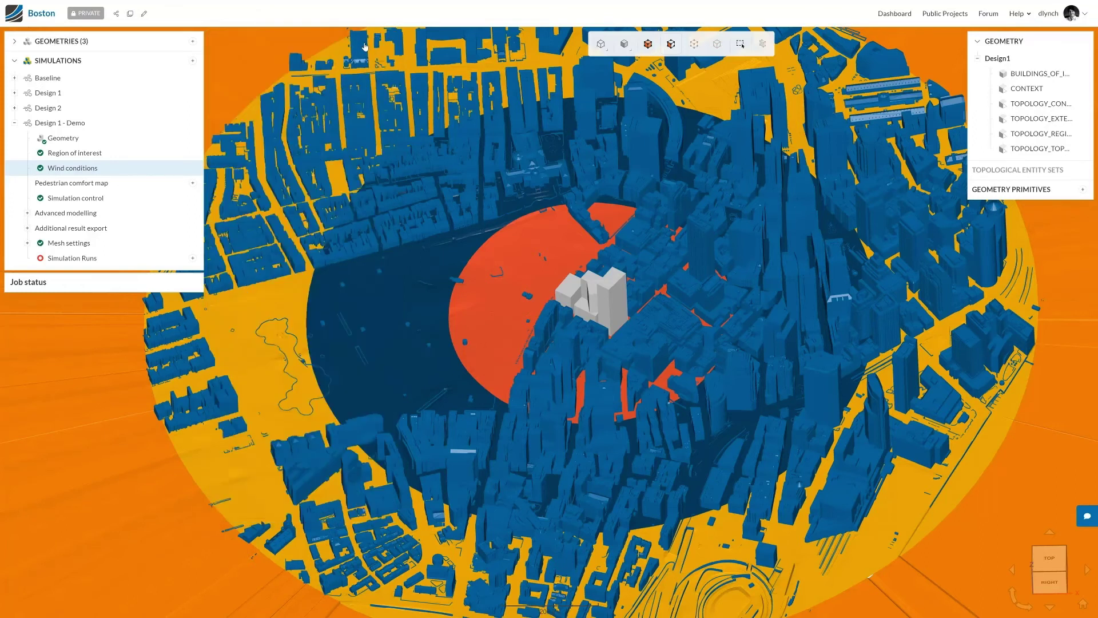
Step: Add a pedestrian comfort map at 1.5 m above ground, assigned to the circular ground face around the main buildings
click(142, 185)
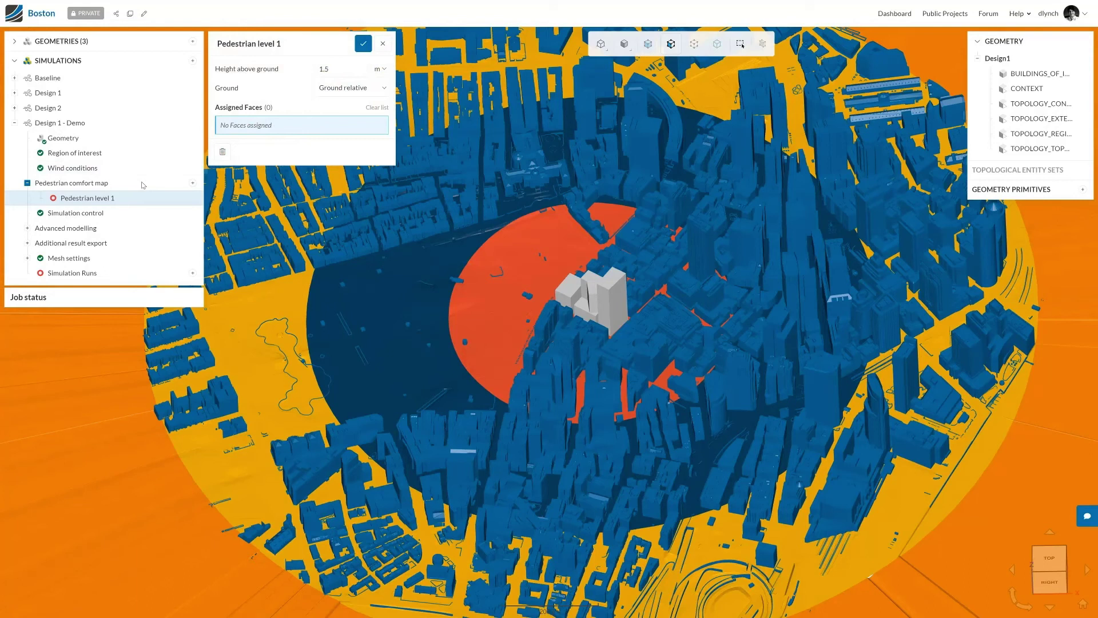
scroll(548, 287, up, 3)
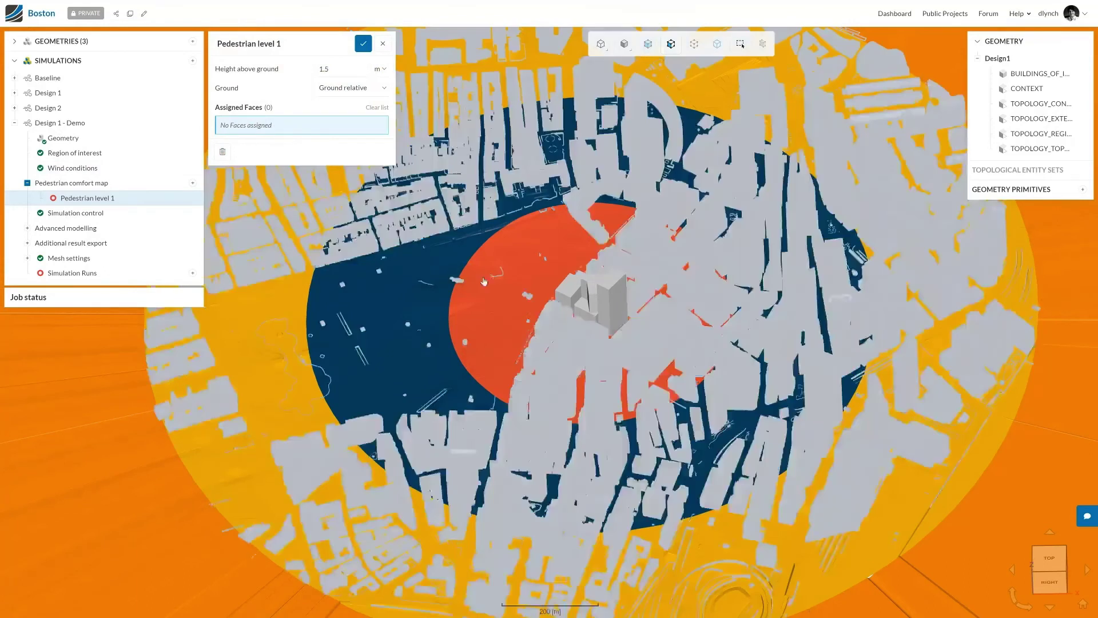
click(548, 287)
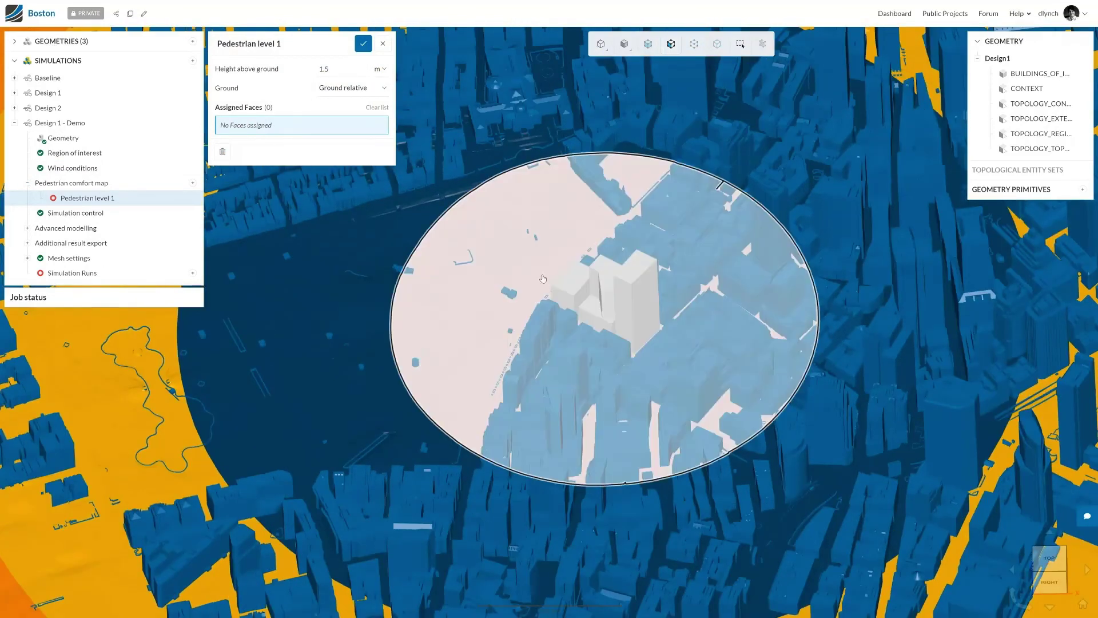
mouse_move(647, 307)
mouse_down()
mouse_move(658, 406)
mouse_move(651, 288)
mouse_up()
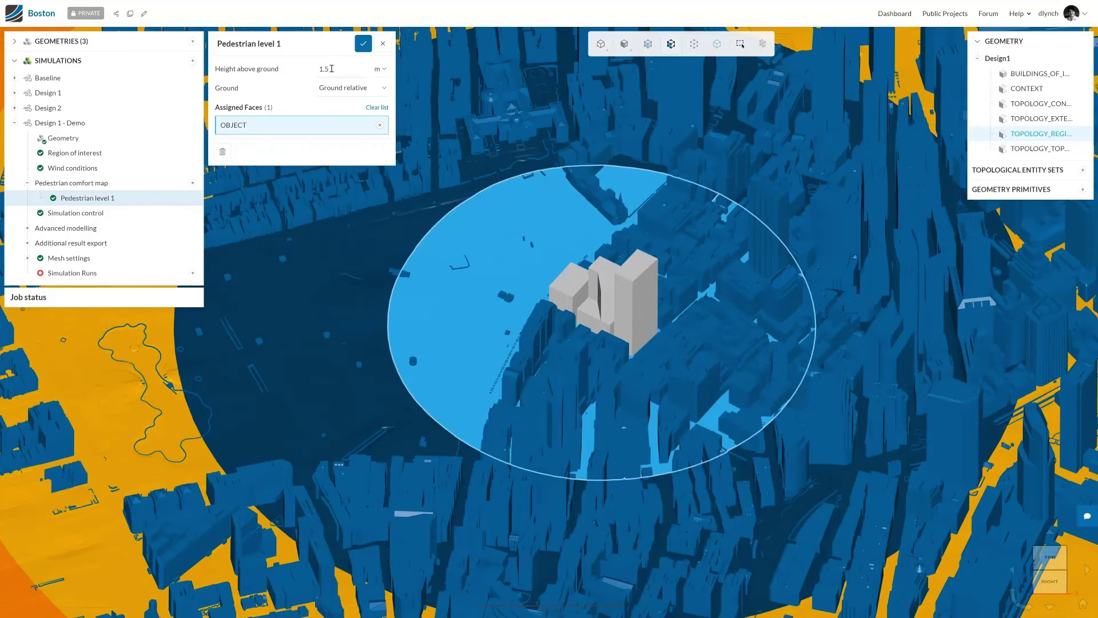
double_click(331, 69)
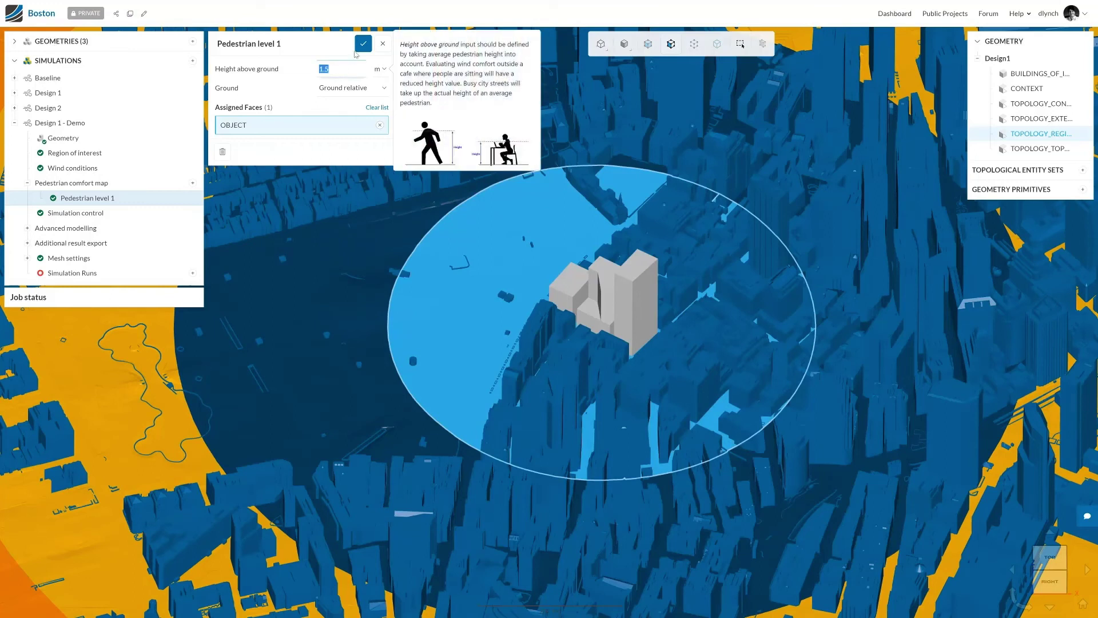
click(363, 44)
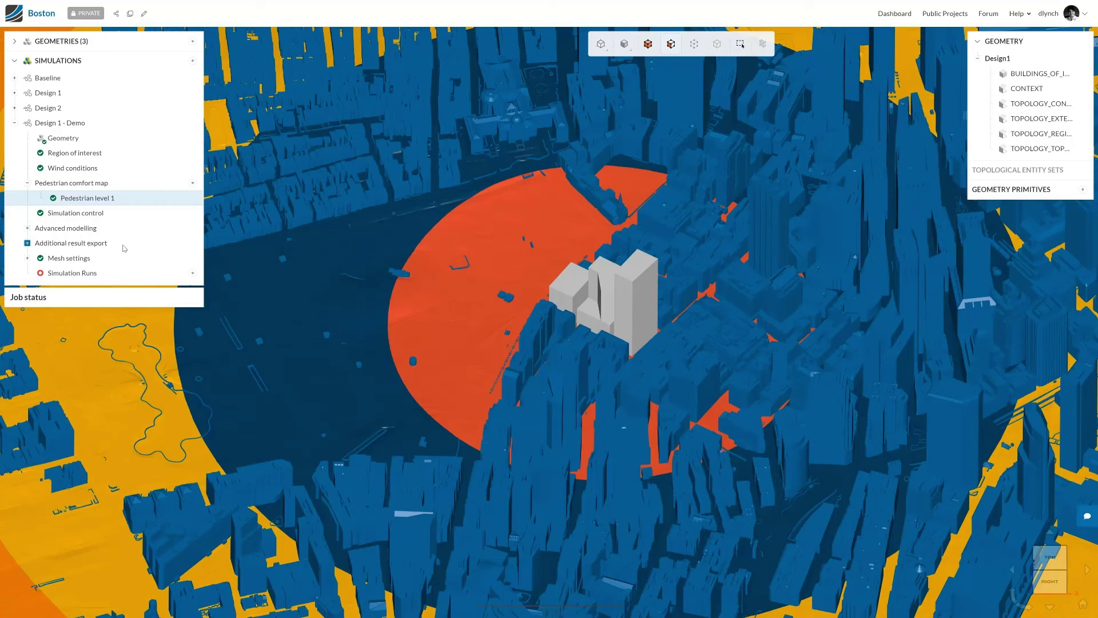
Step: Check the resource estimation and minimal cell size for a new simulation run without starting it
click(193, 274)
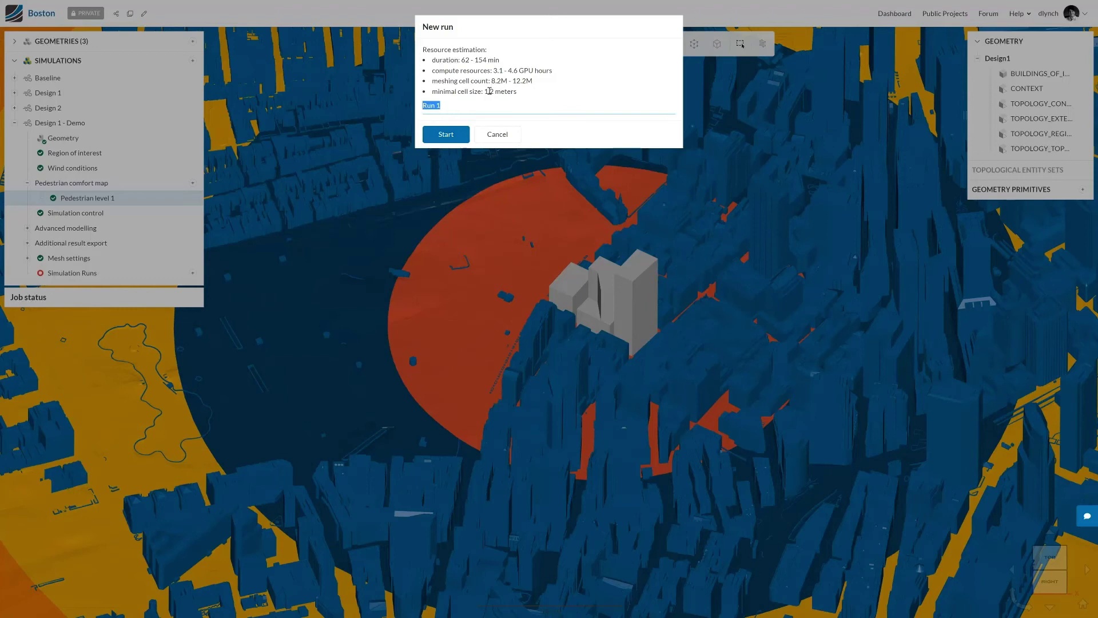
drag(486, 92, 495, 92)
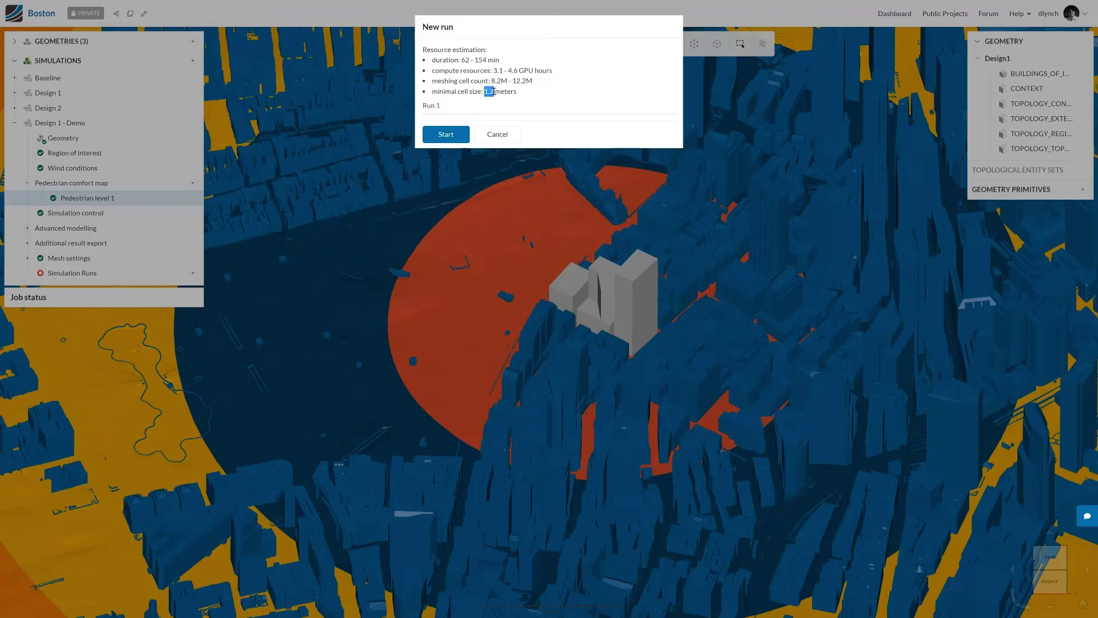
click(495, 134)
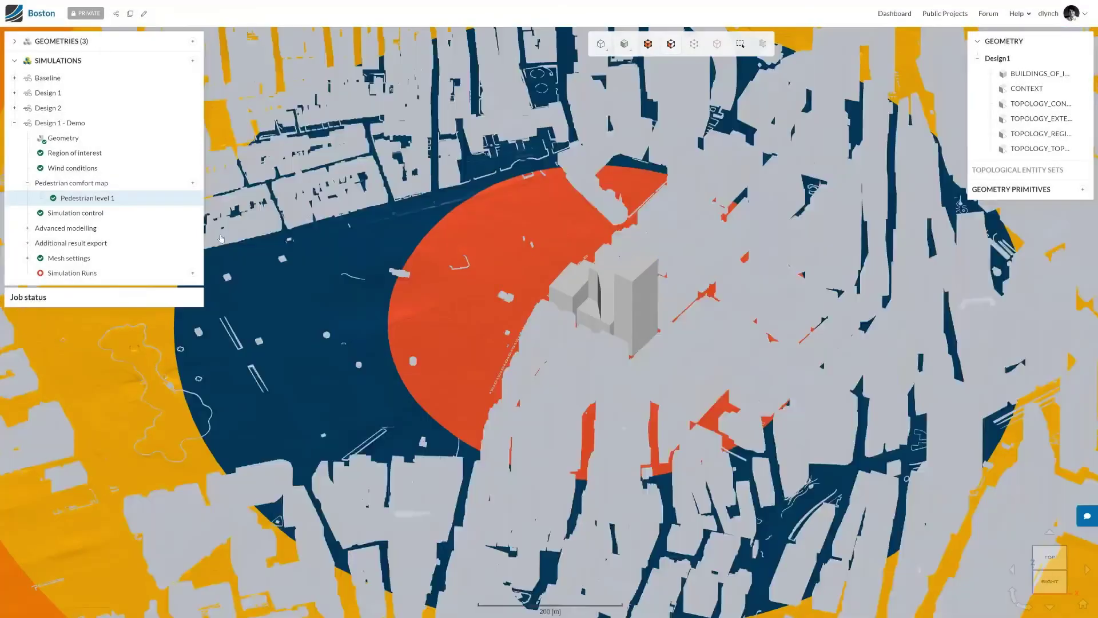
Step: Set the mesh fineness of Design 1 - Demo to Moderate
click(69, 258)
click(351, 70)
click(340, 101)
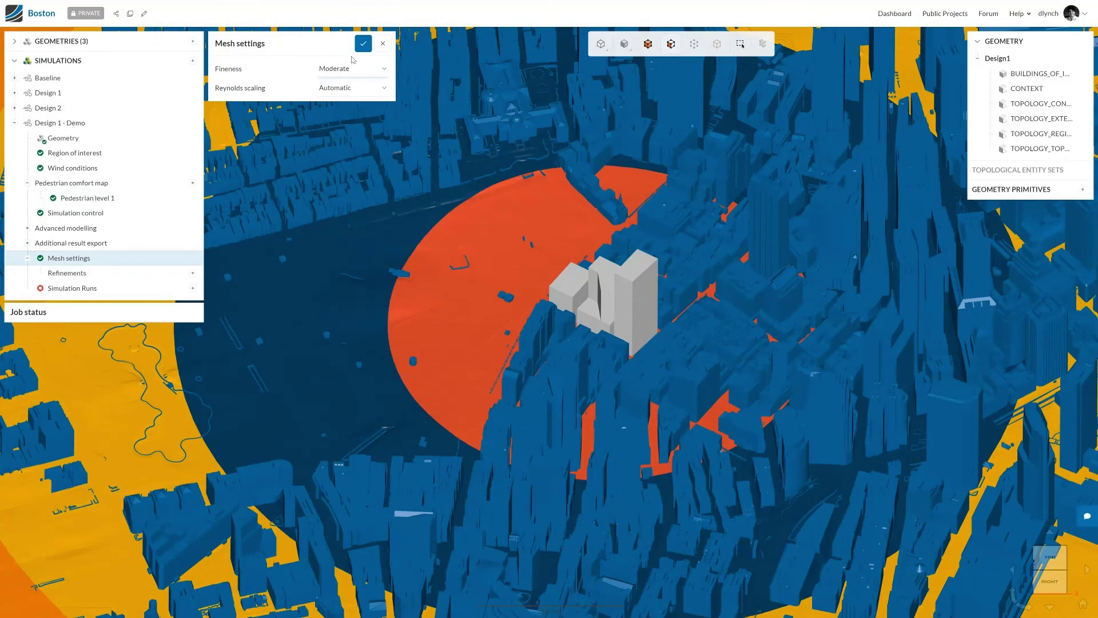
click(364, 43)
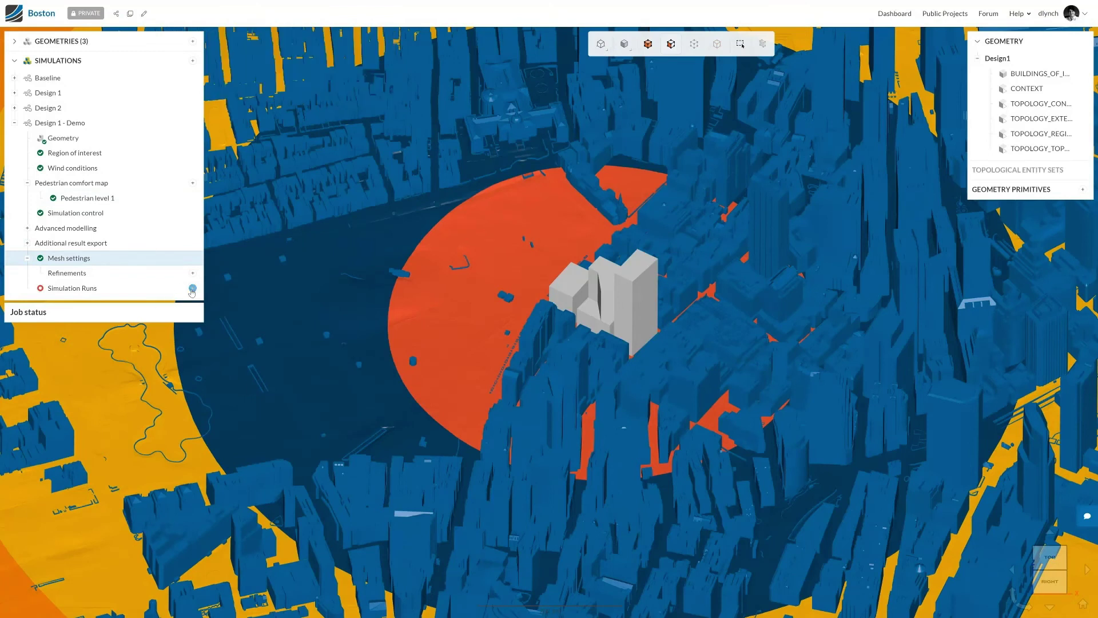
Step: Review the new run's estimated minimal cell size and start the simulation run for Design 1 - Demo
click(192, 288)
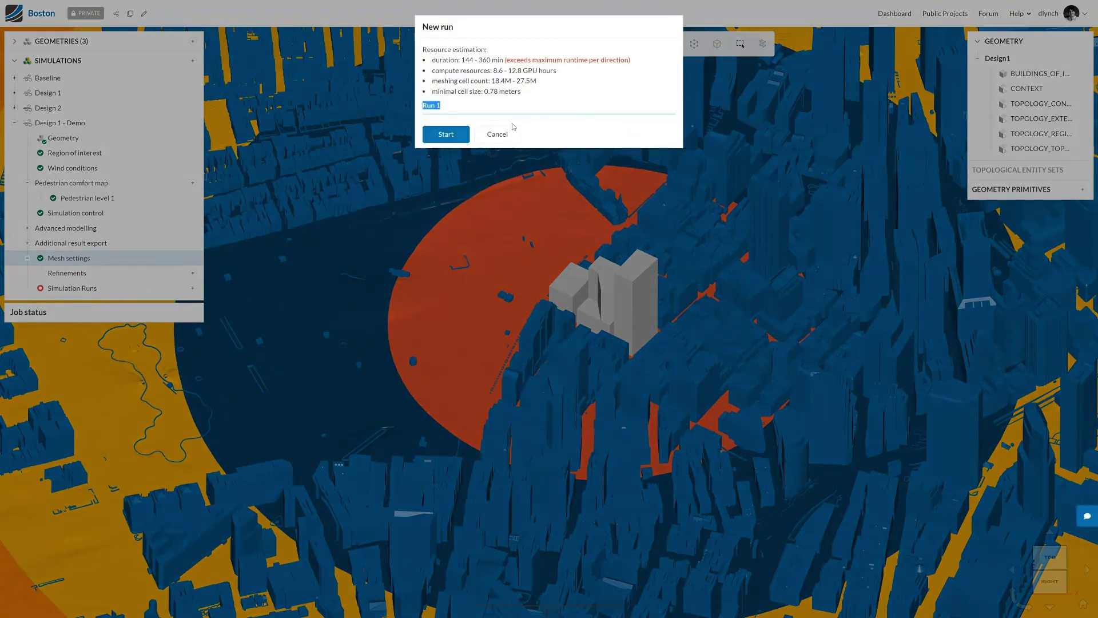
drag(485, 92, 498, 90)
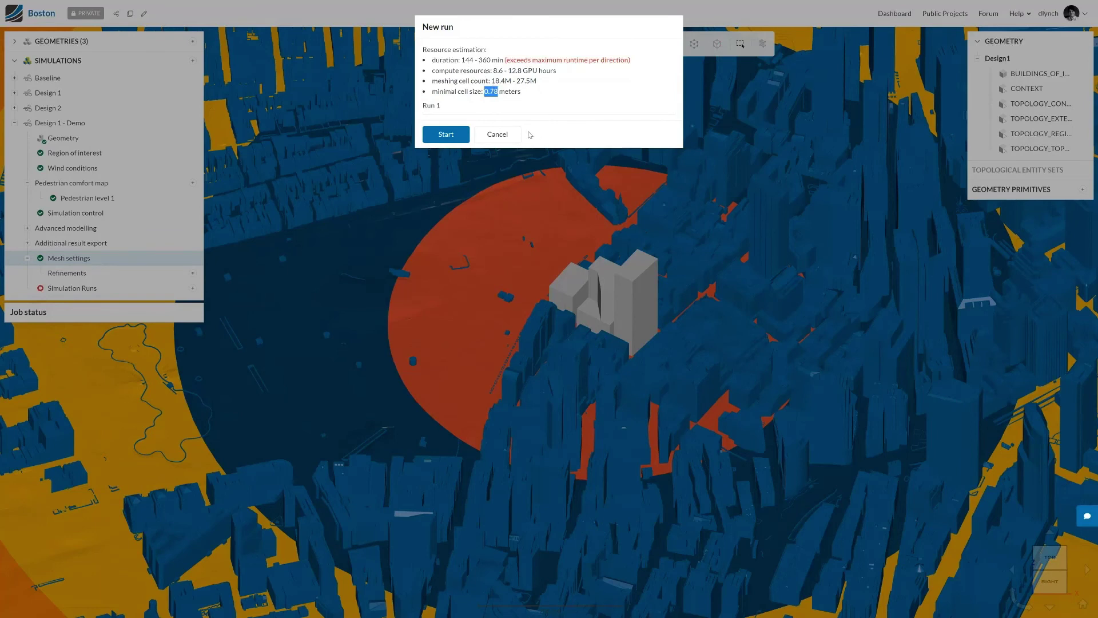
click(452, 102)
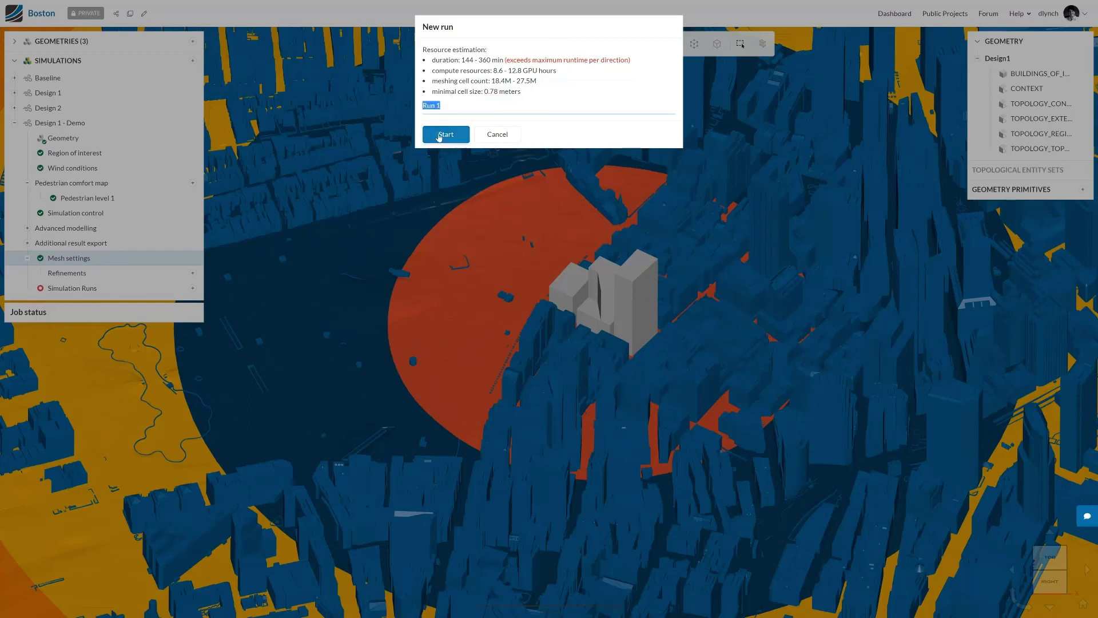
click(453, 135)
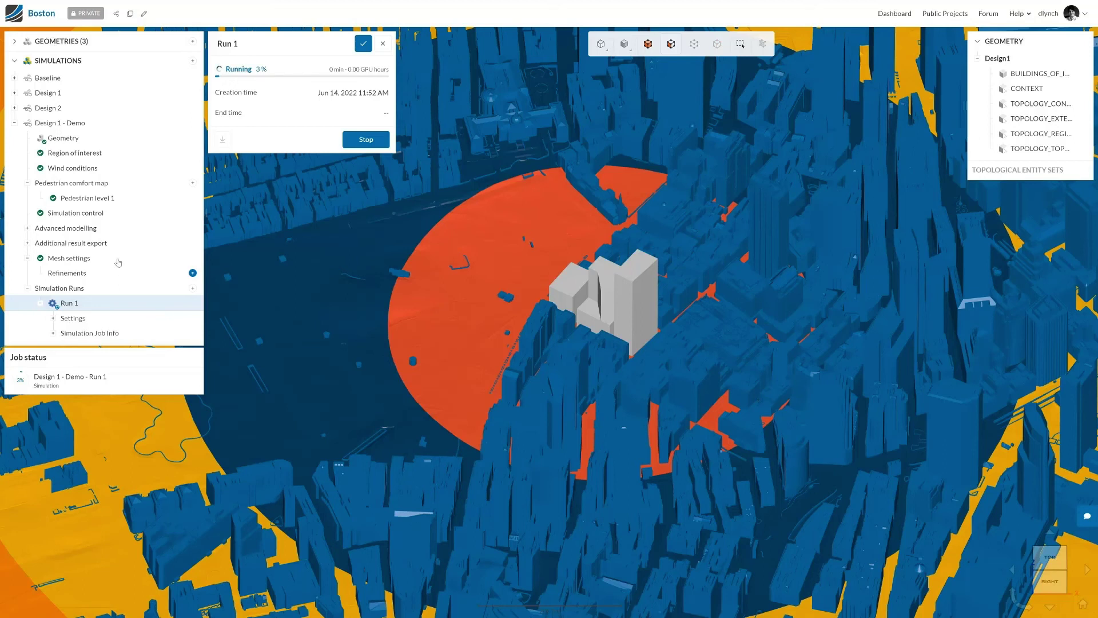
Step: Duplicate the Design 1 - Demo simulation, delete the copy and return to the run in progress
right_click(100, 126)
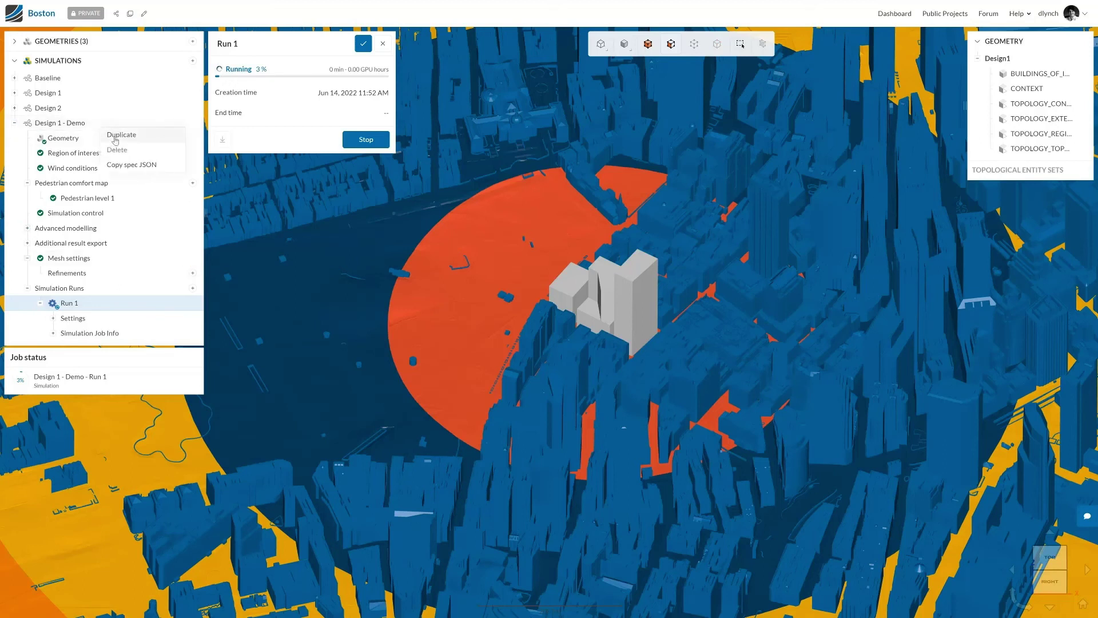
click(114, 136)
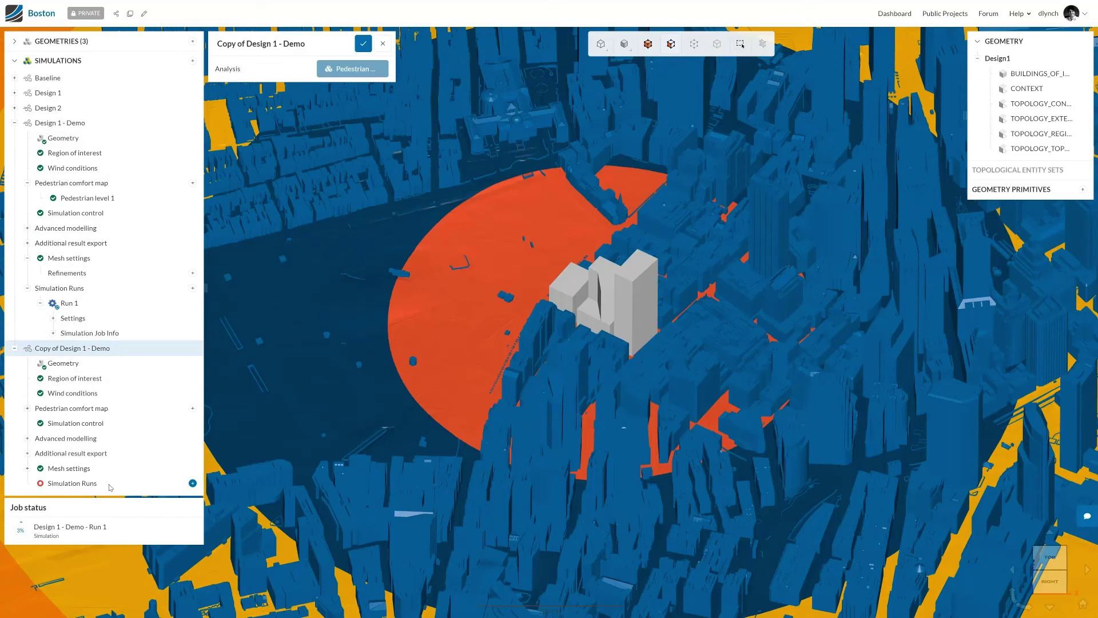
right_click(110, 349)
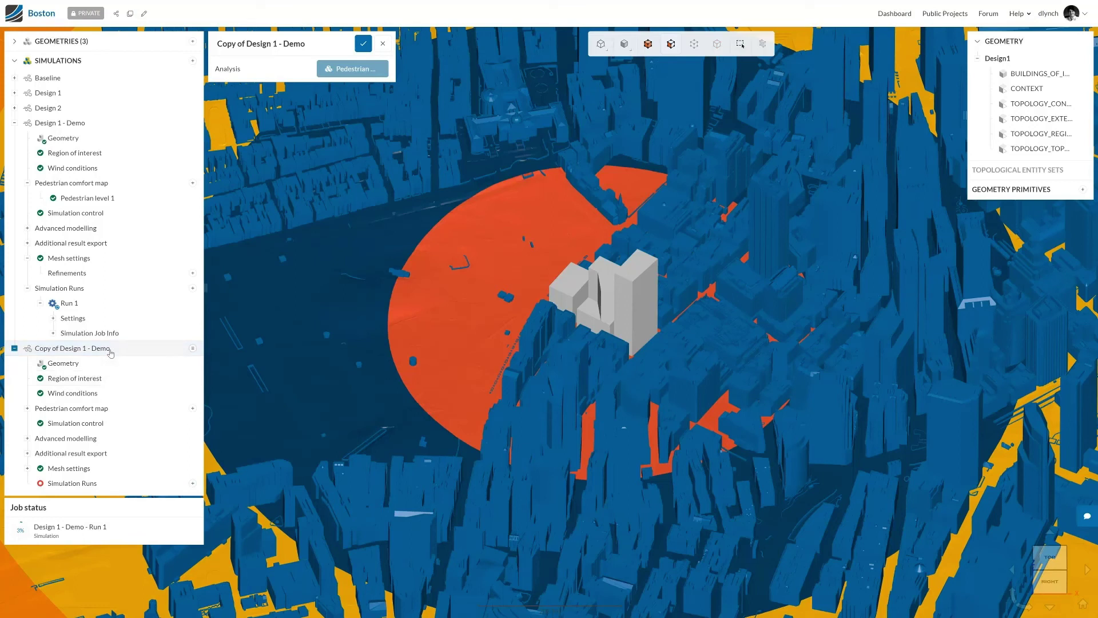
click(125, 373)
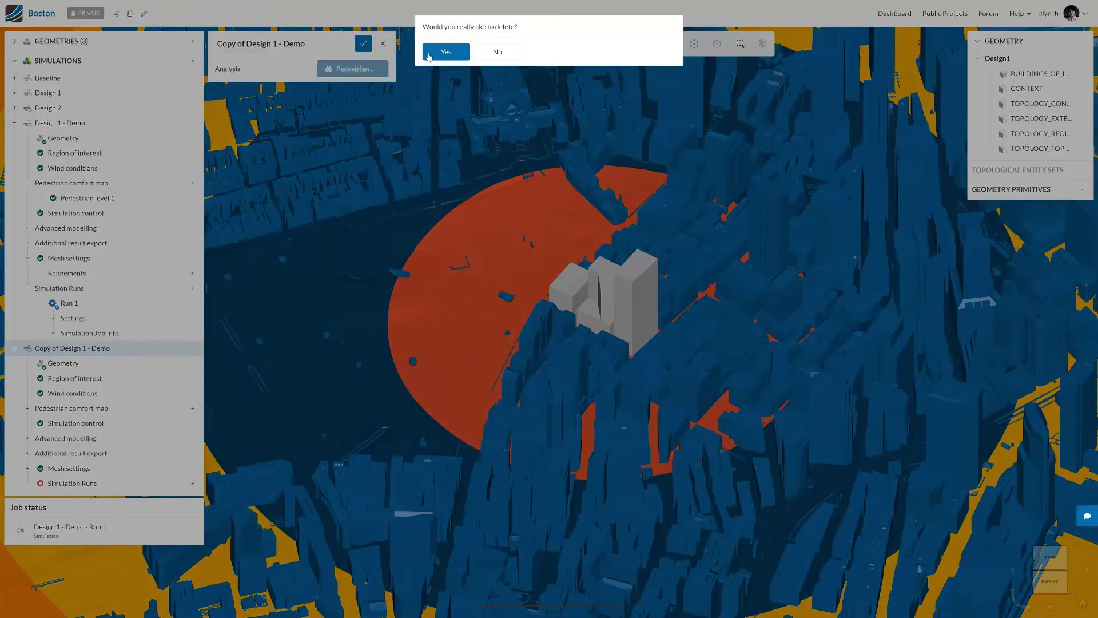
click(446, 52)
click(84, 305)
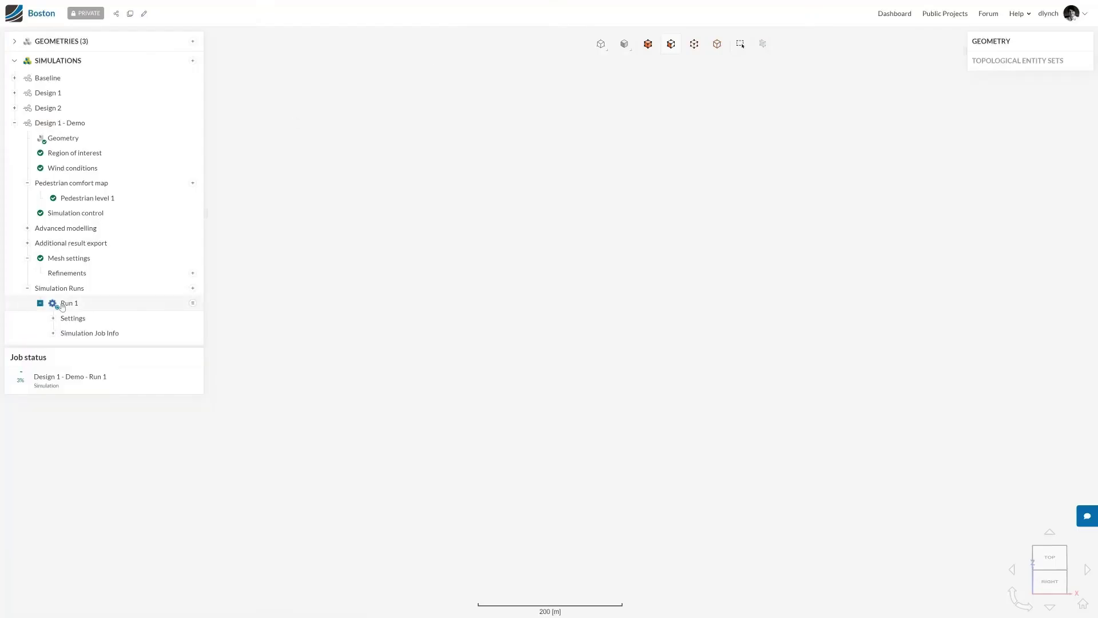